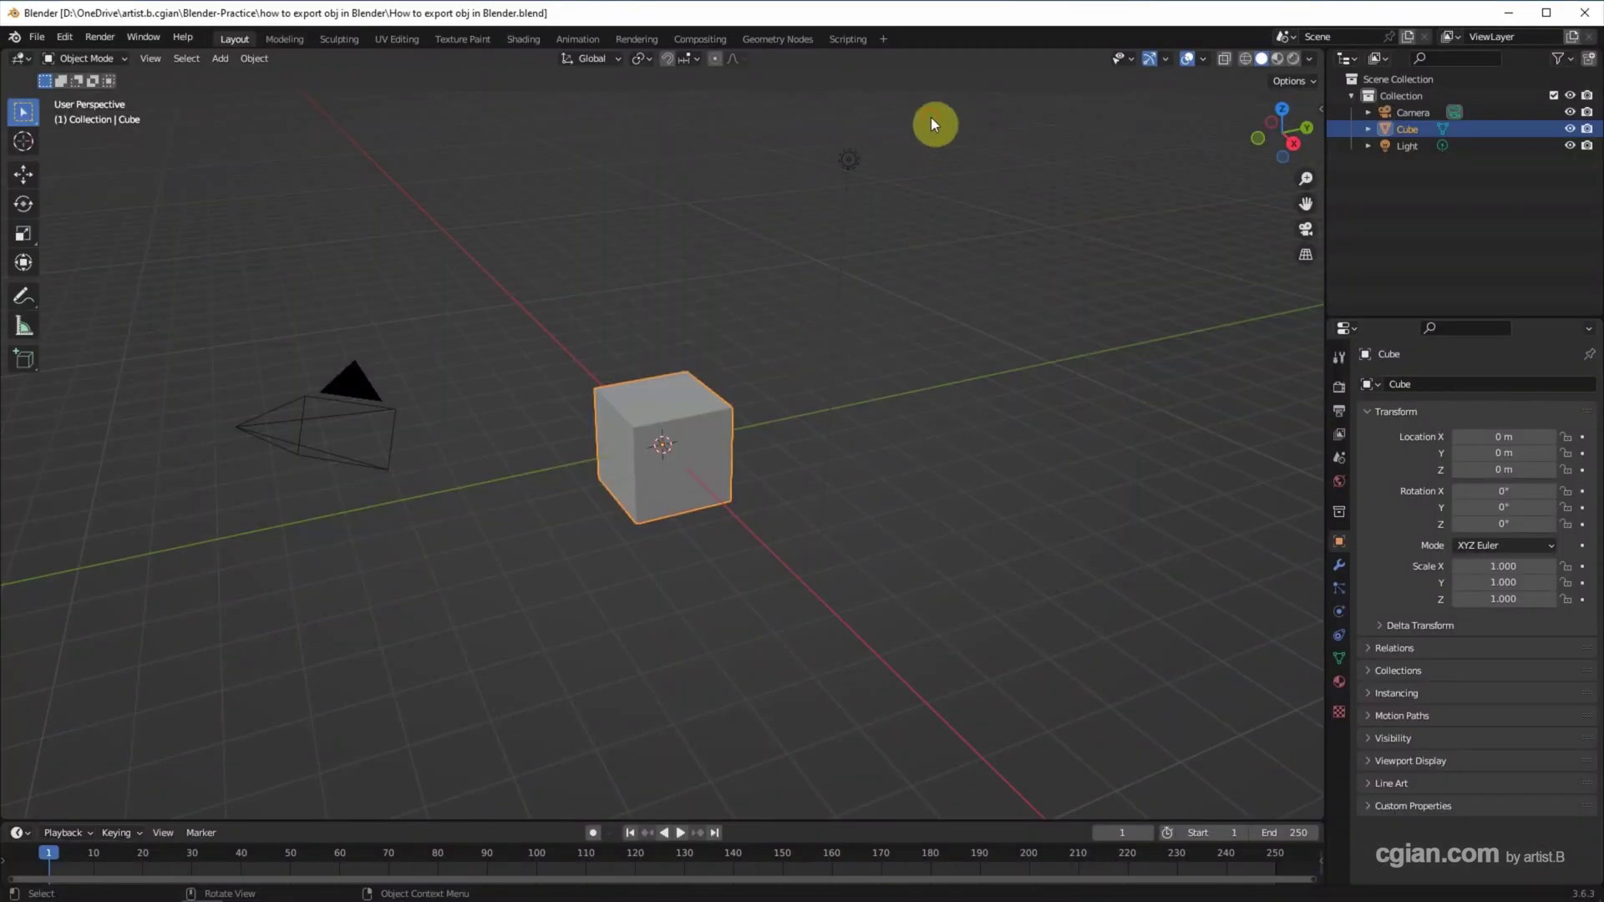
- Delete the default cube, camera and light, and add a new cube mesh to the scene
left_click_drag(931, 117, 177, 609)
key("Delete")
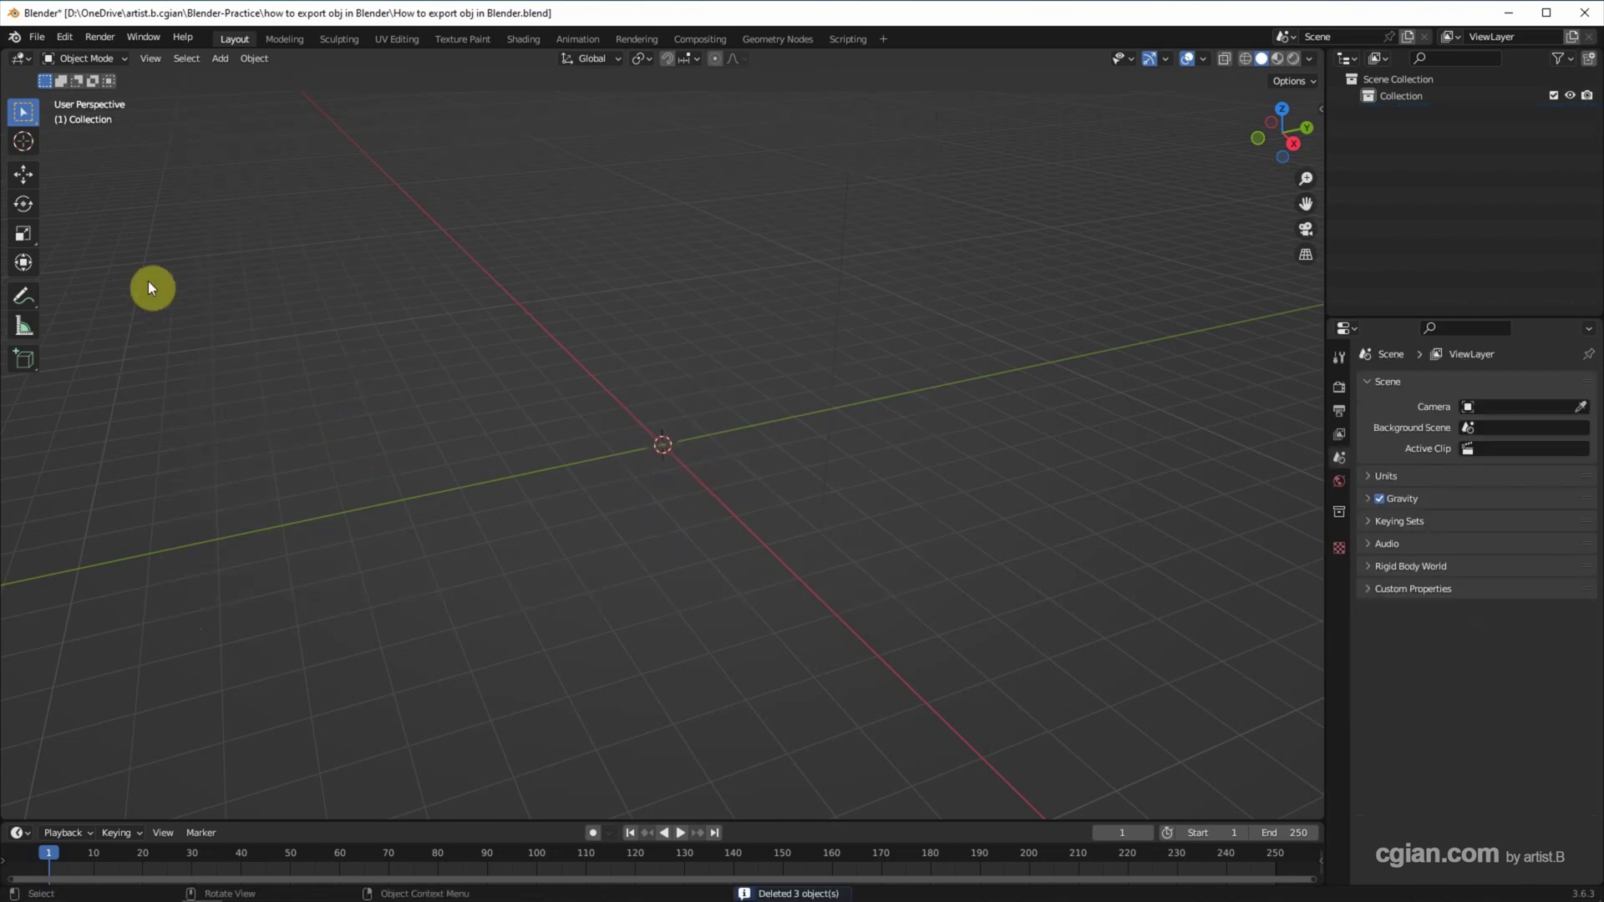
left_click(221, 60)
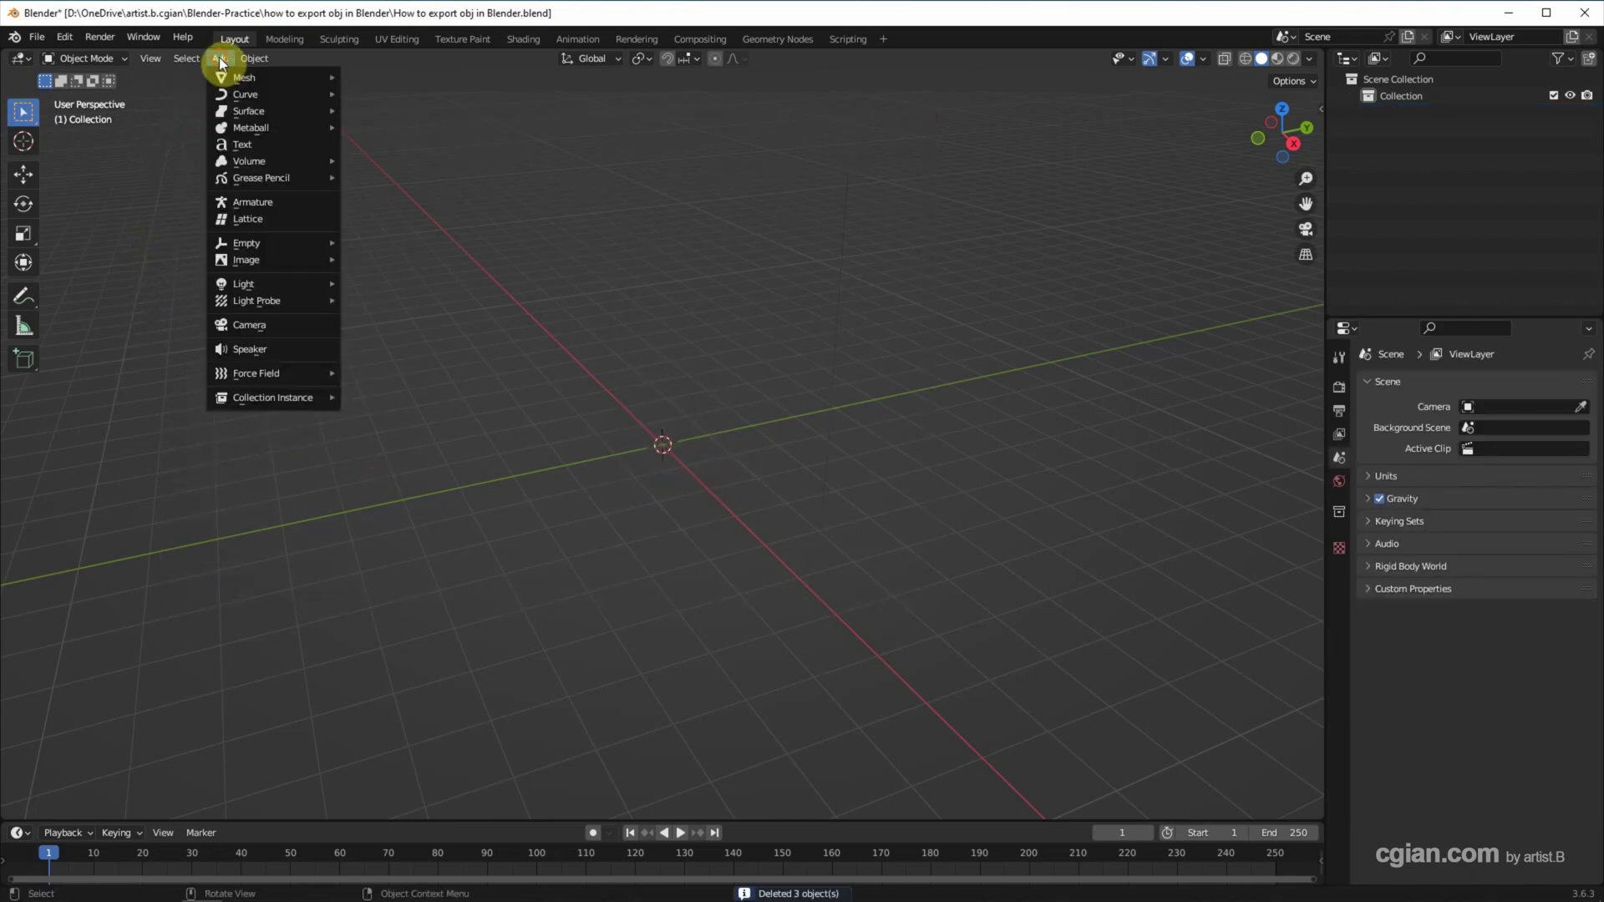
mouse_move(226, 76)
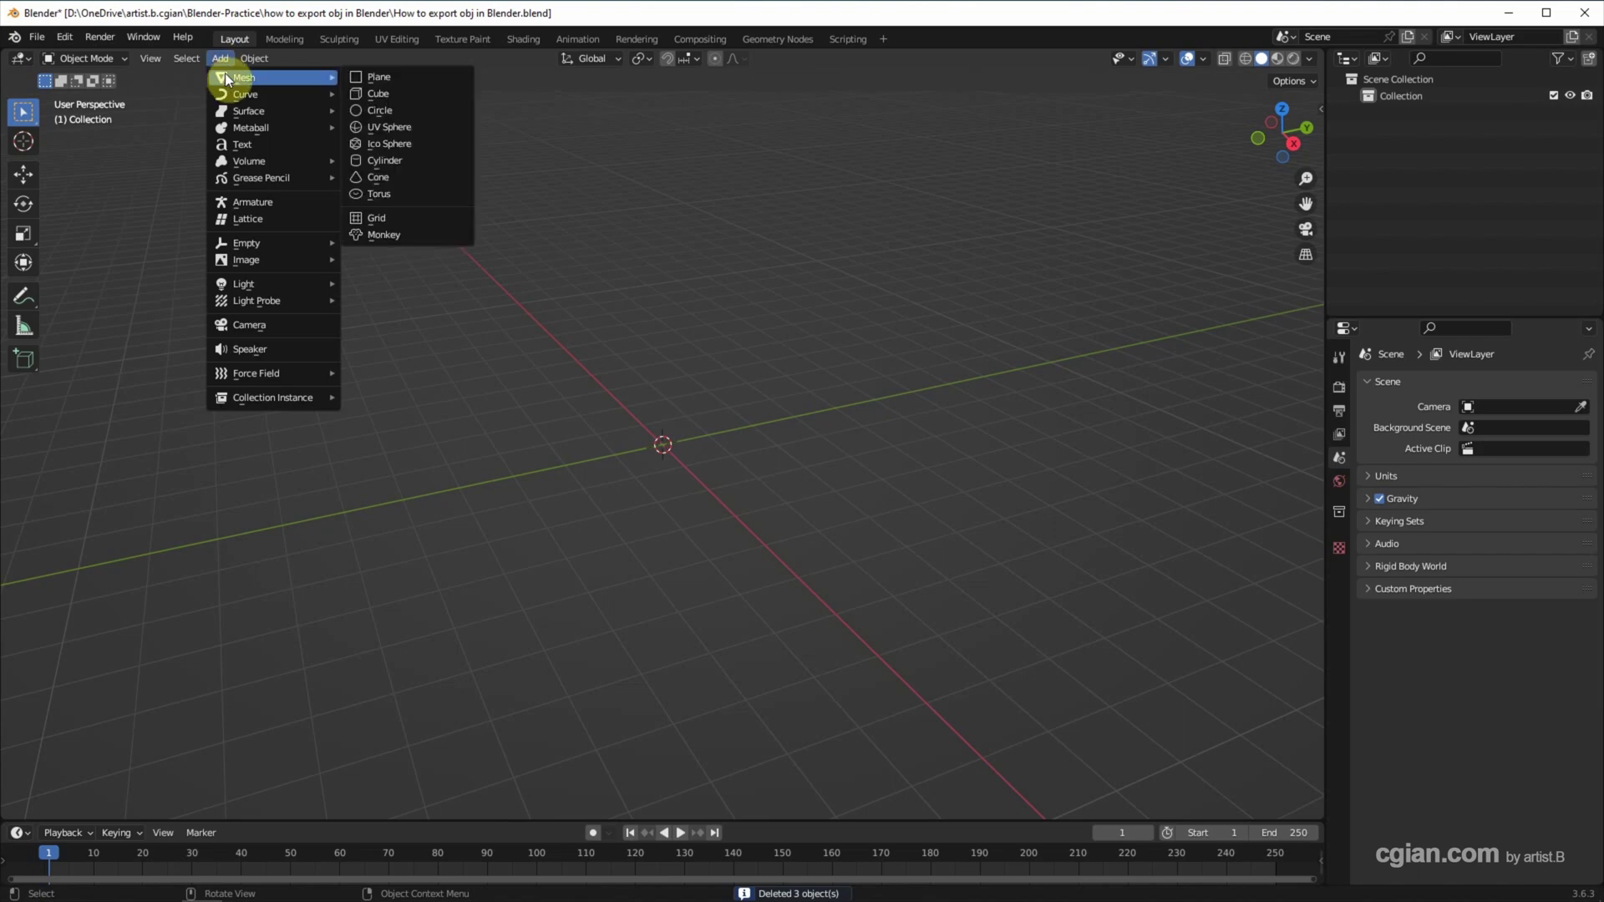
left_click(403, 94)
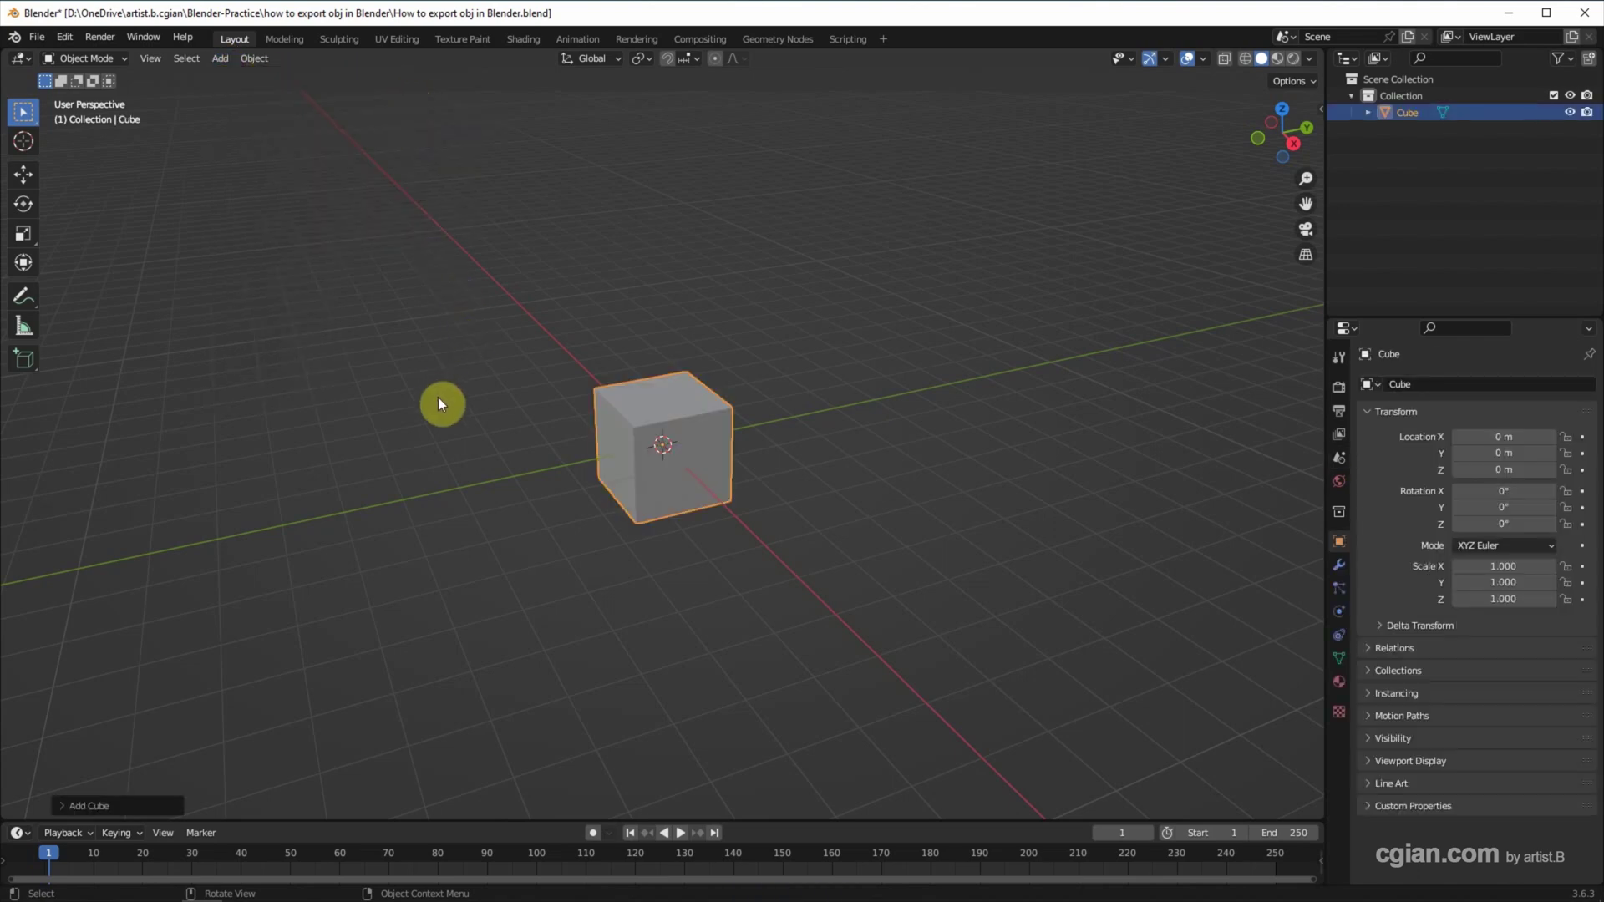
- Switch the 3D viewport to Material Preview shading
scroll(441, 404, "up", 4)
scroll(381, 461, "up", 2)
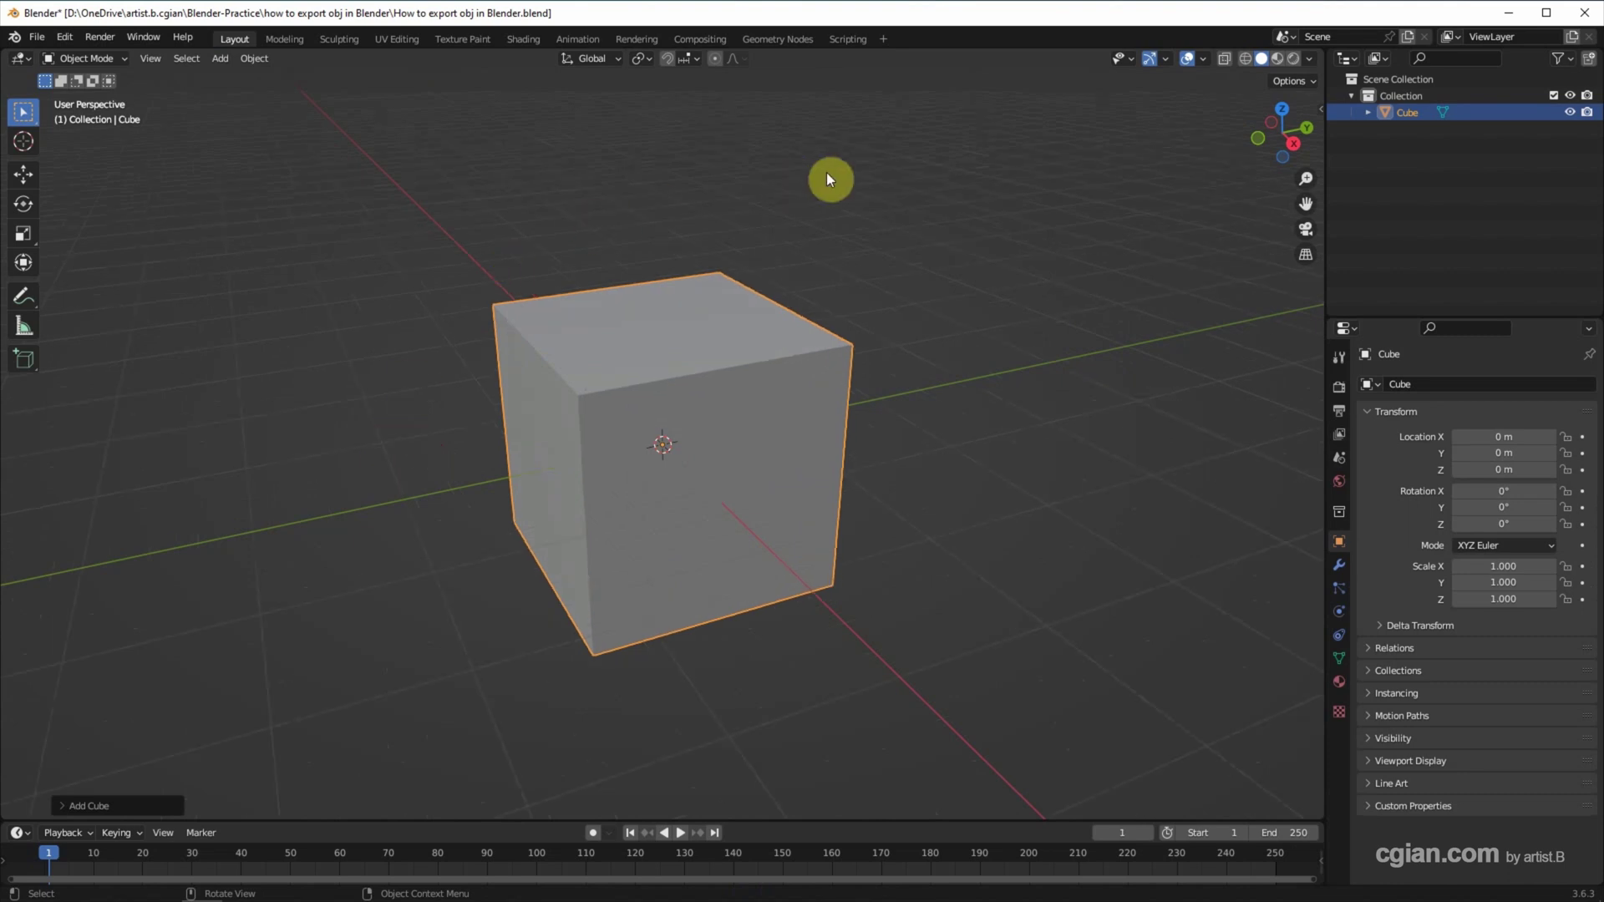
left_click(1275, 58)
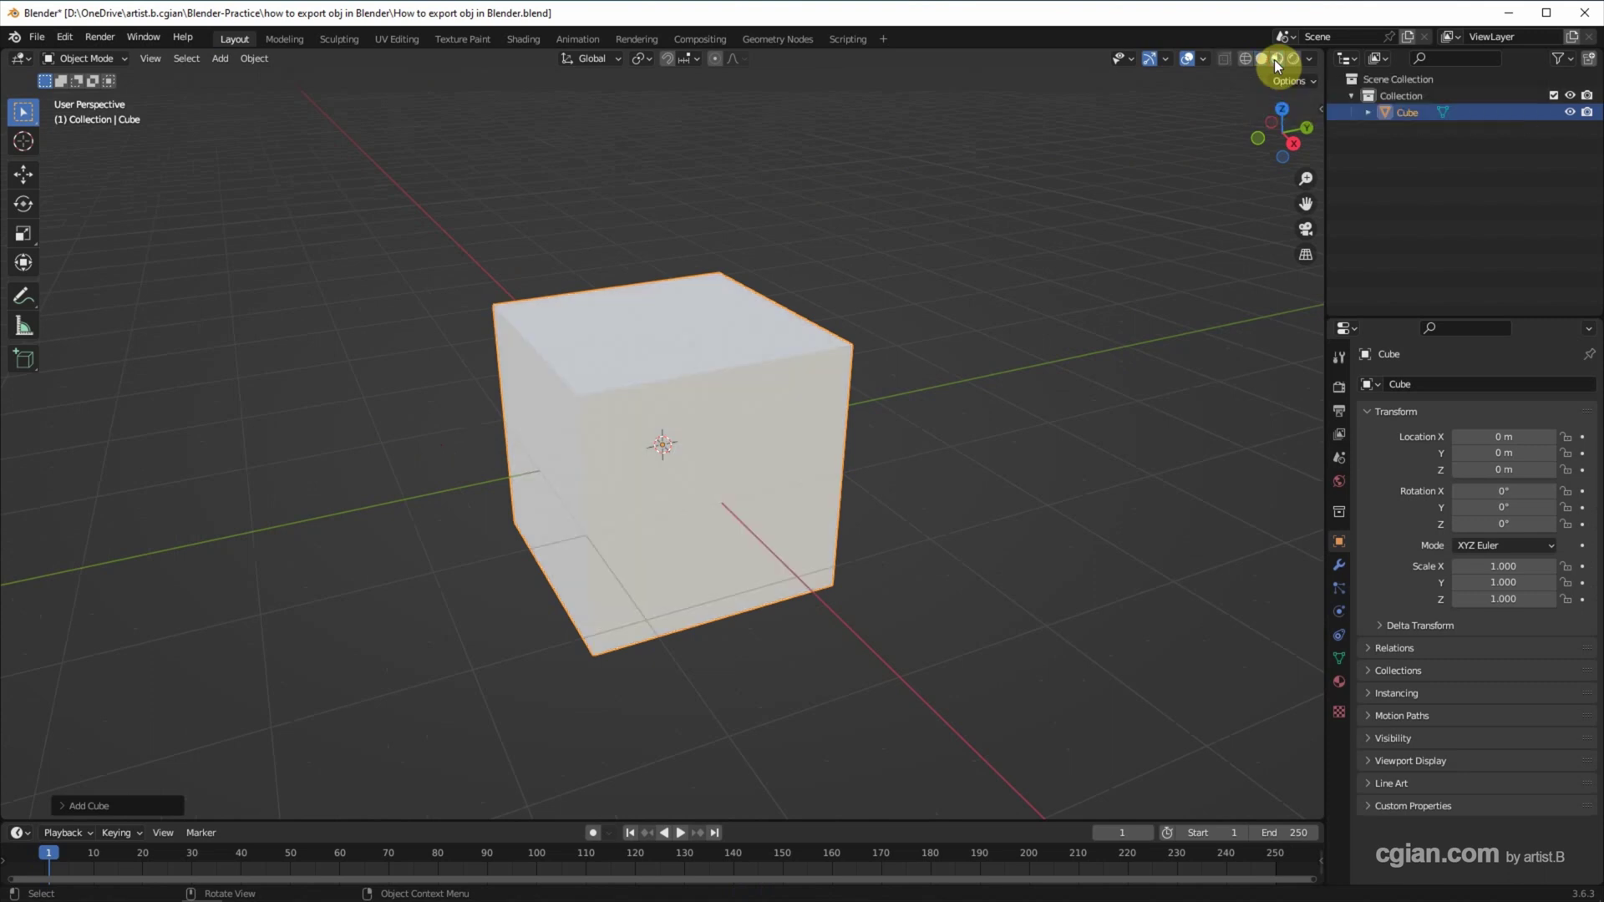
- Split the 3D viewport into two side-by-side areas and make the new one a Shader Editor with its sidebar collapsed
left_click_drag(6, 57, 662, 265)
scroll(777, 491, "up", 3)
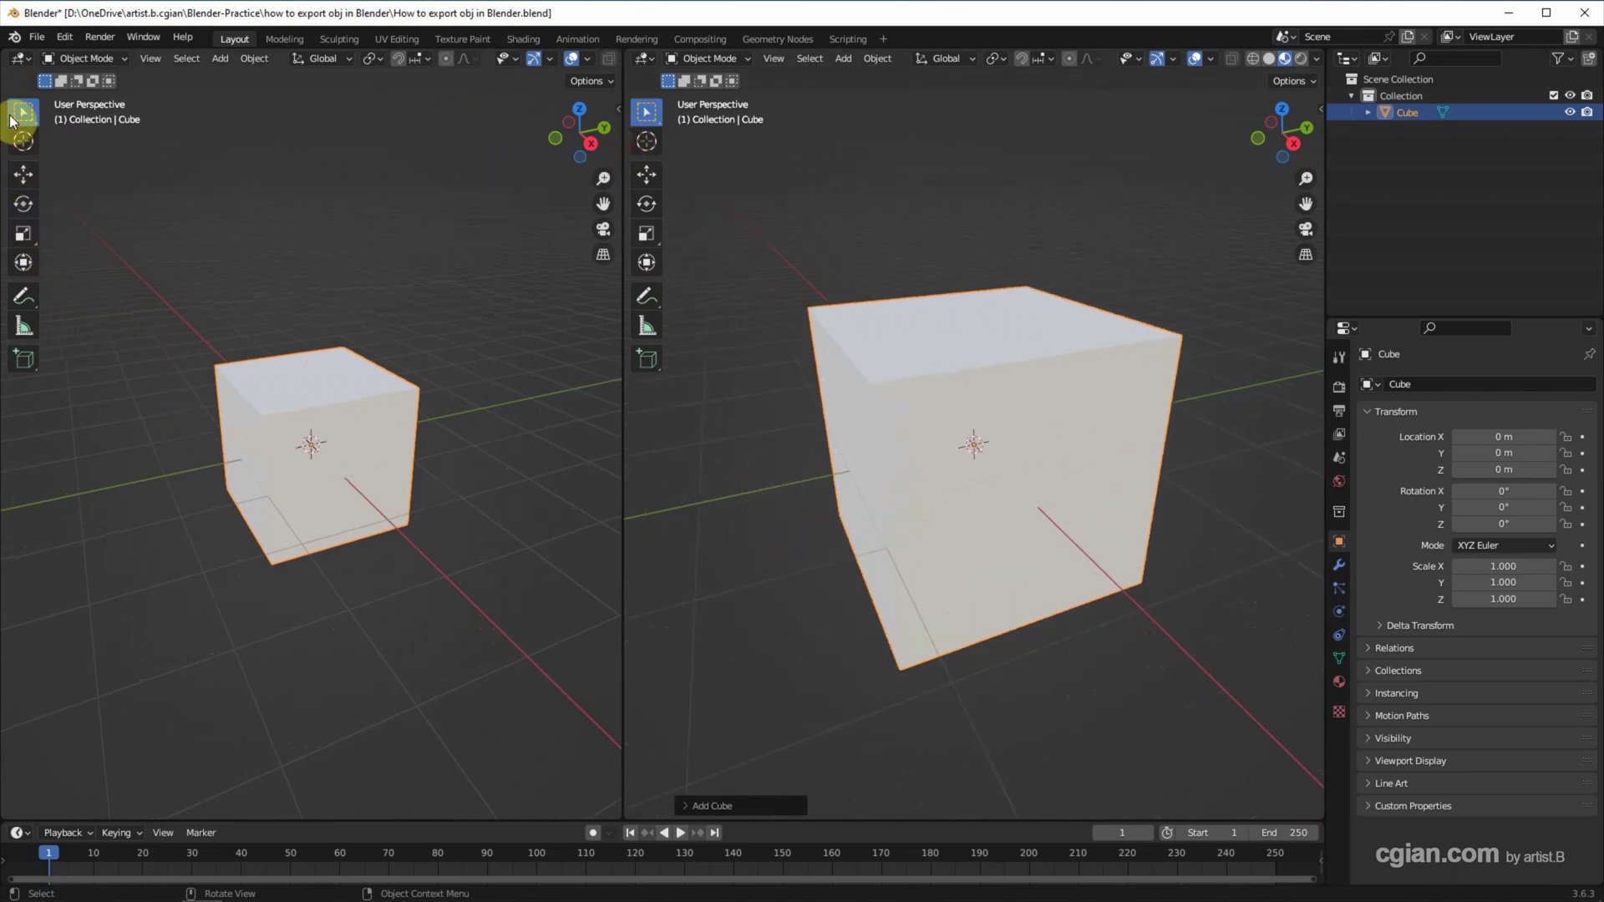
left_click(19, 59)
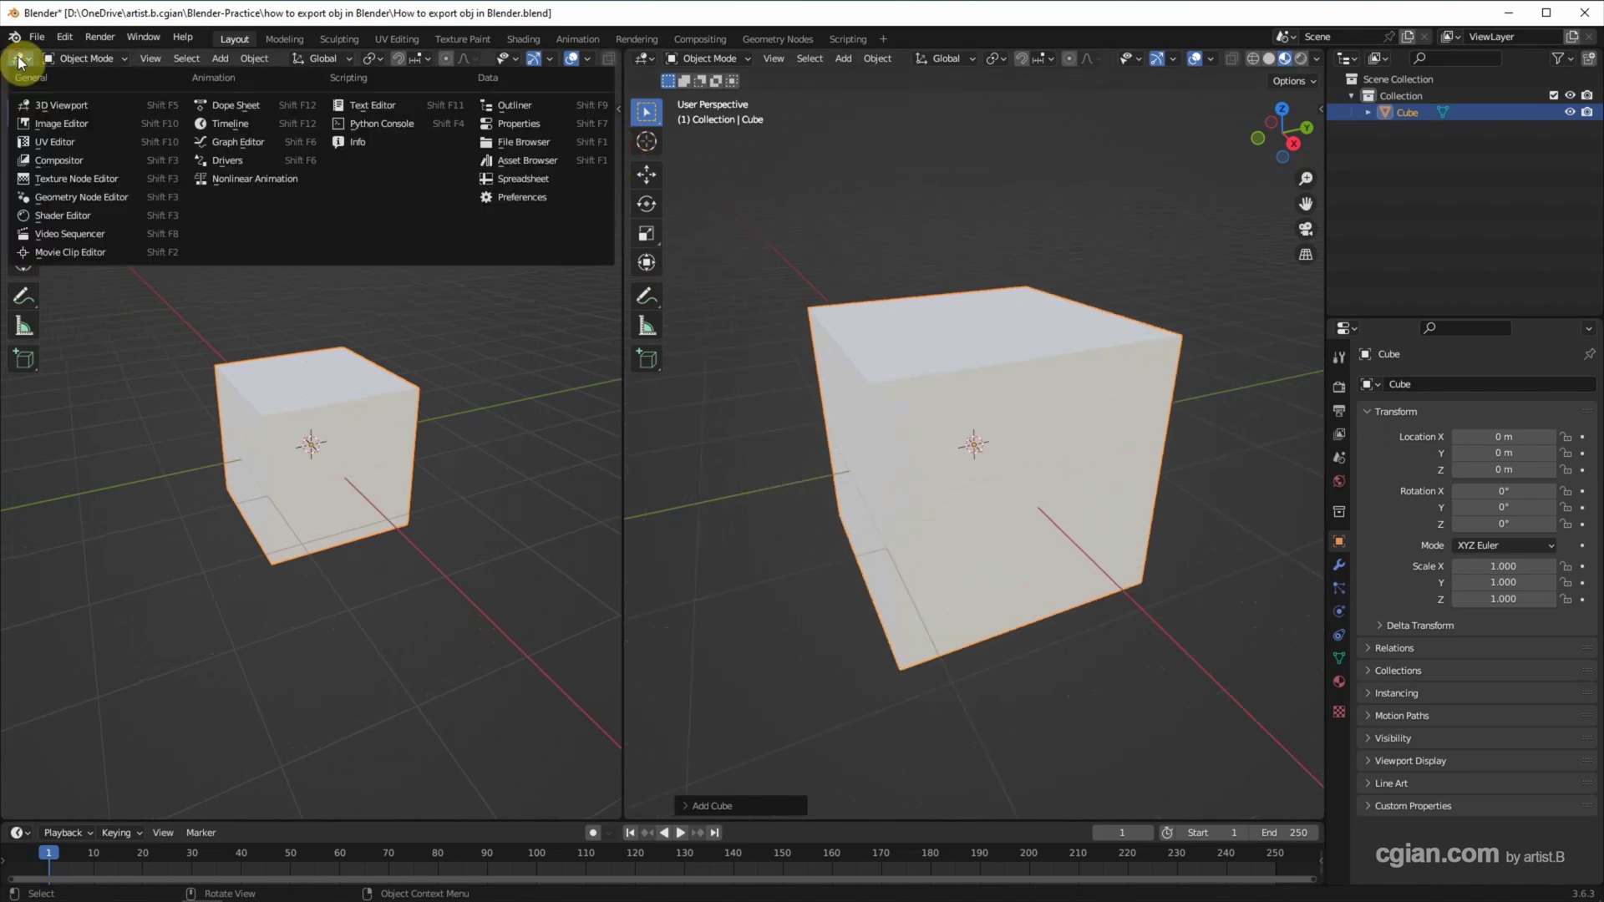
left_click(49, 214)
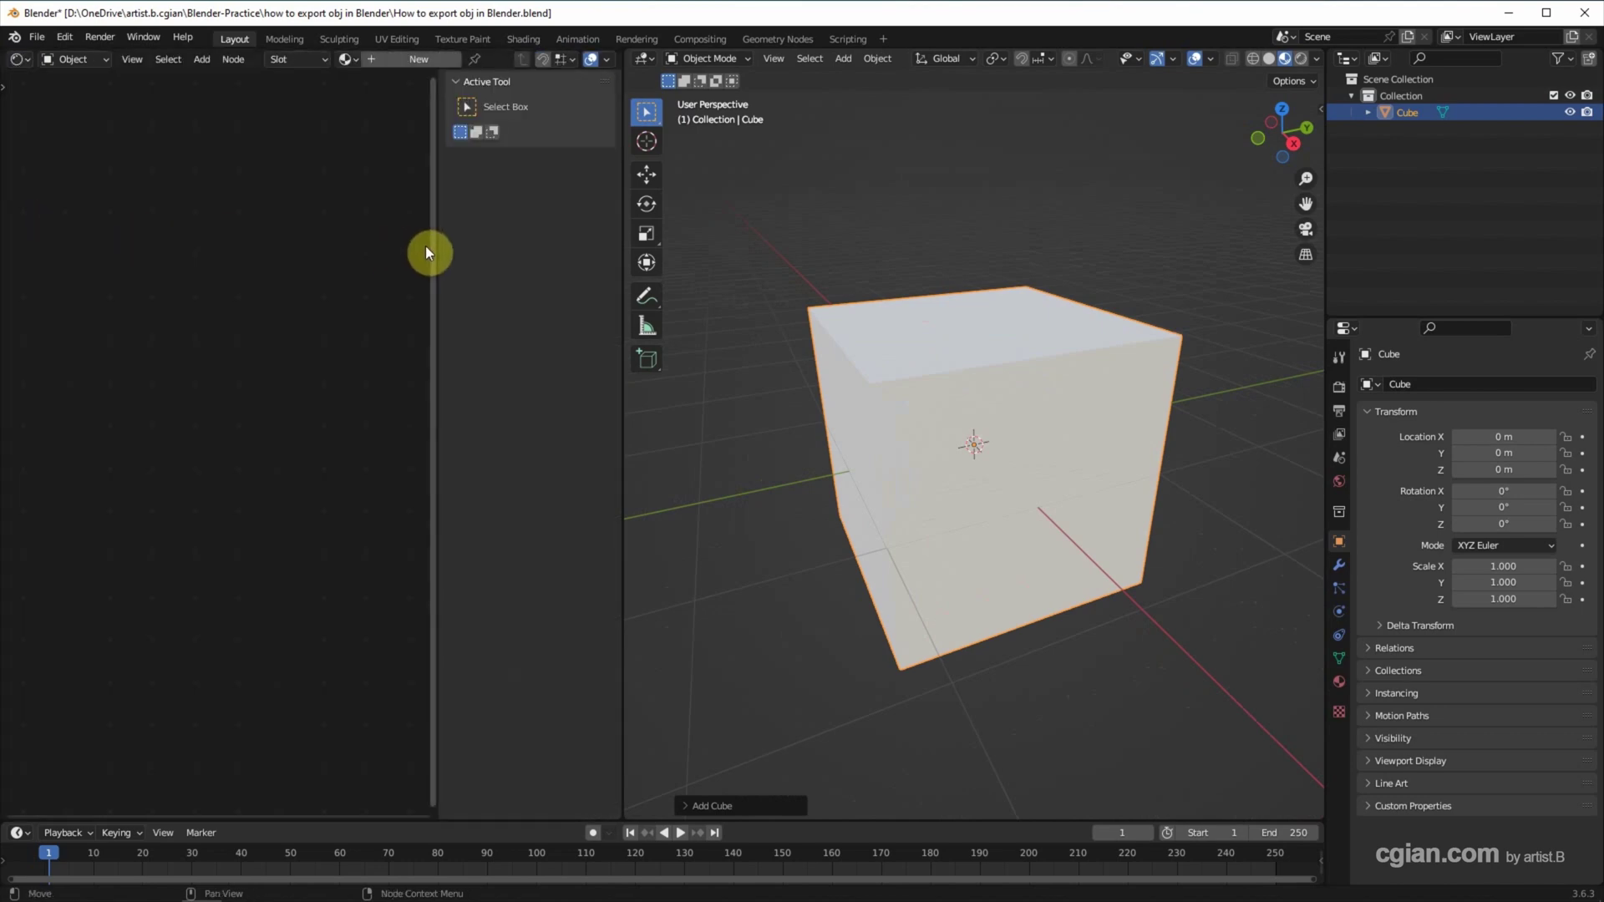
left_click_drag(436, 251, 623, 268)
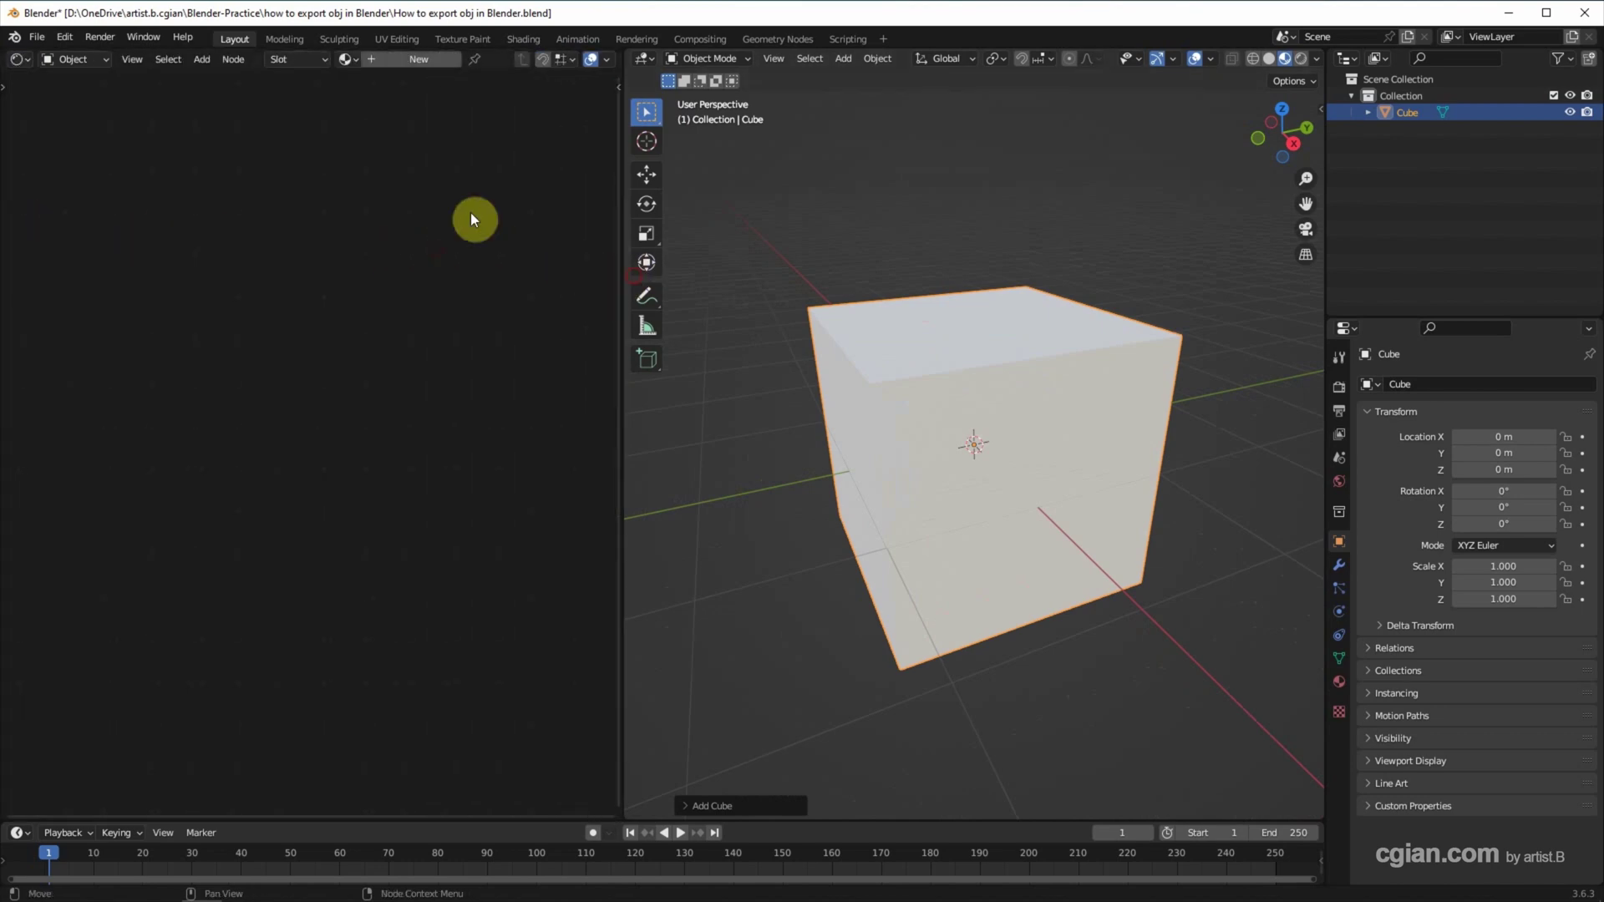
- Create a new material for the cube and add an Image Texture node beside the Principled BSDF
left_click(414, 58)
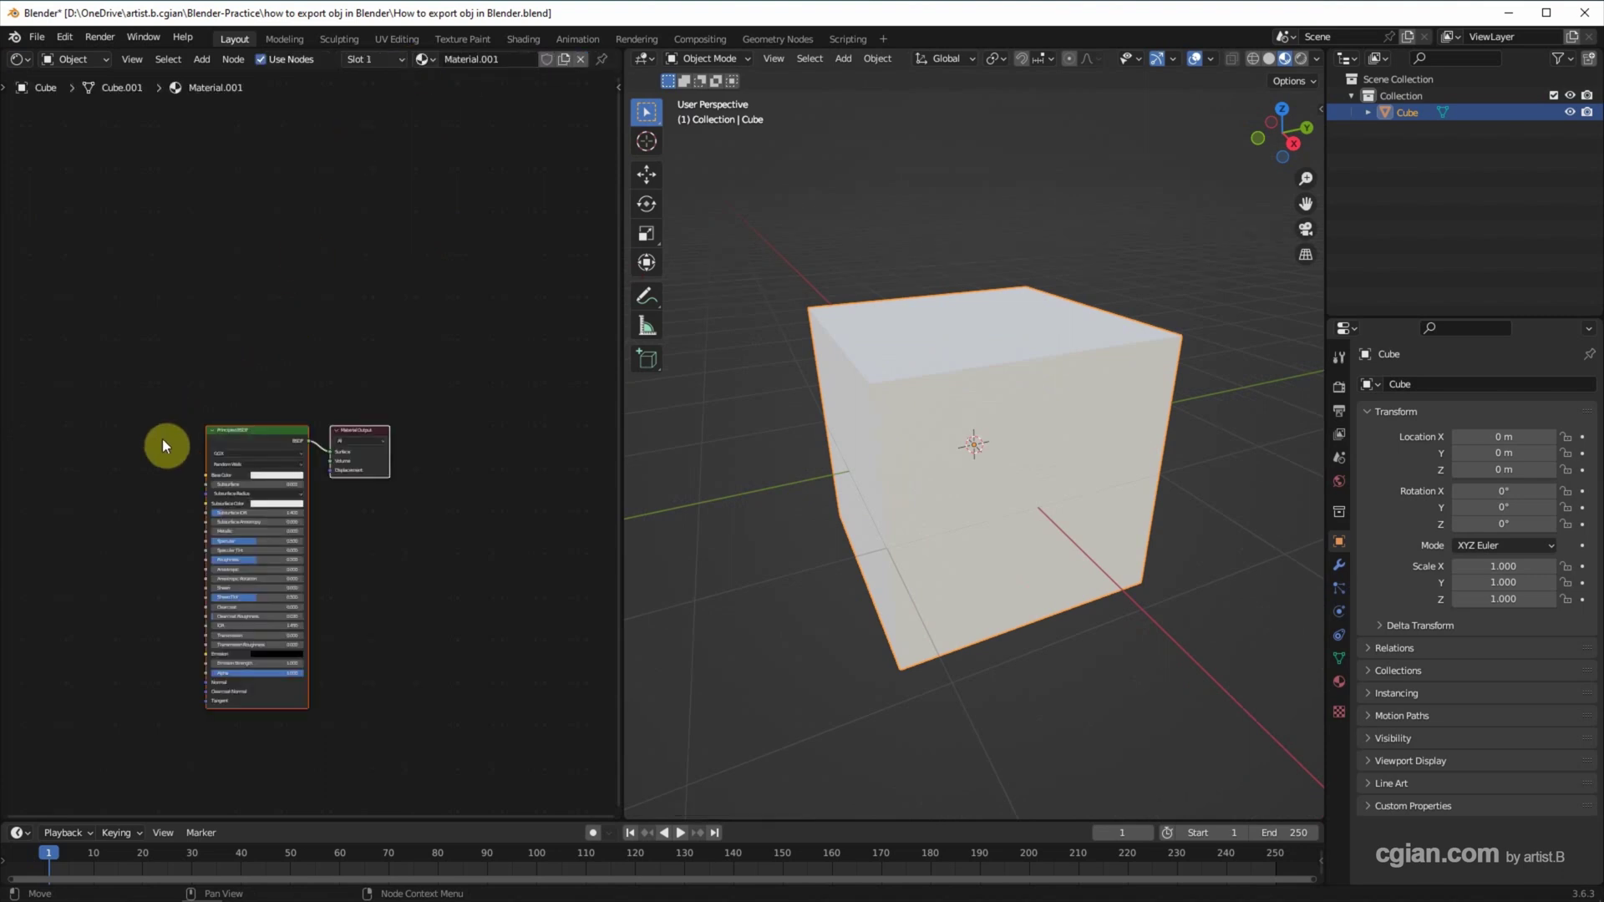
scroll(126, 459, "up", 3)
middle_click_drag(83, 488, 214, 337)
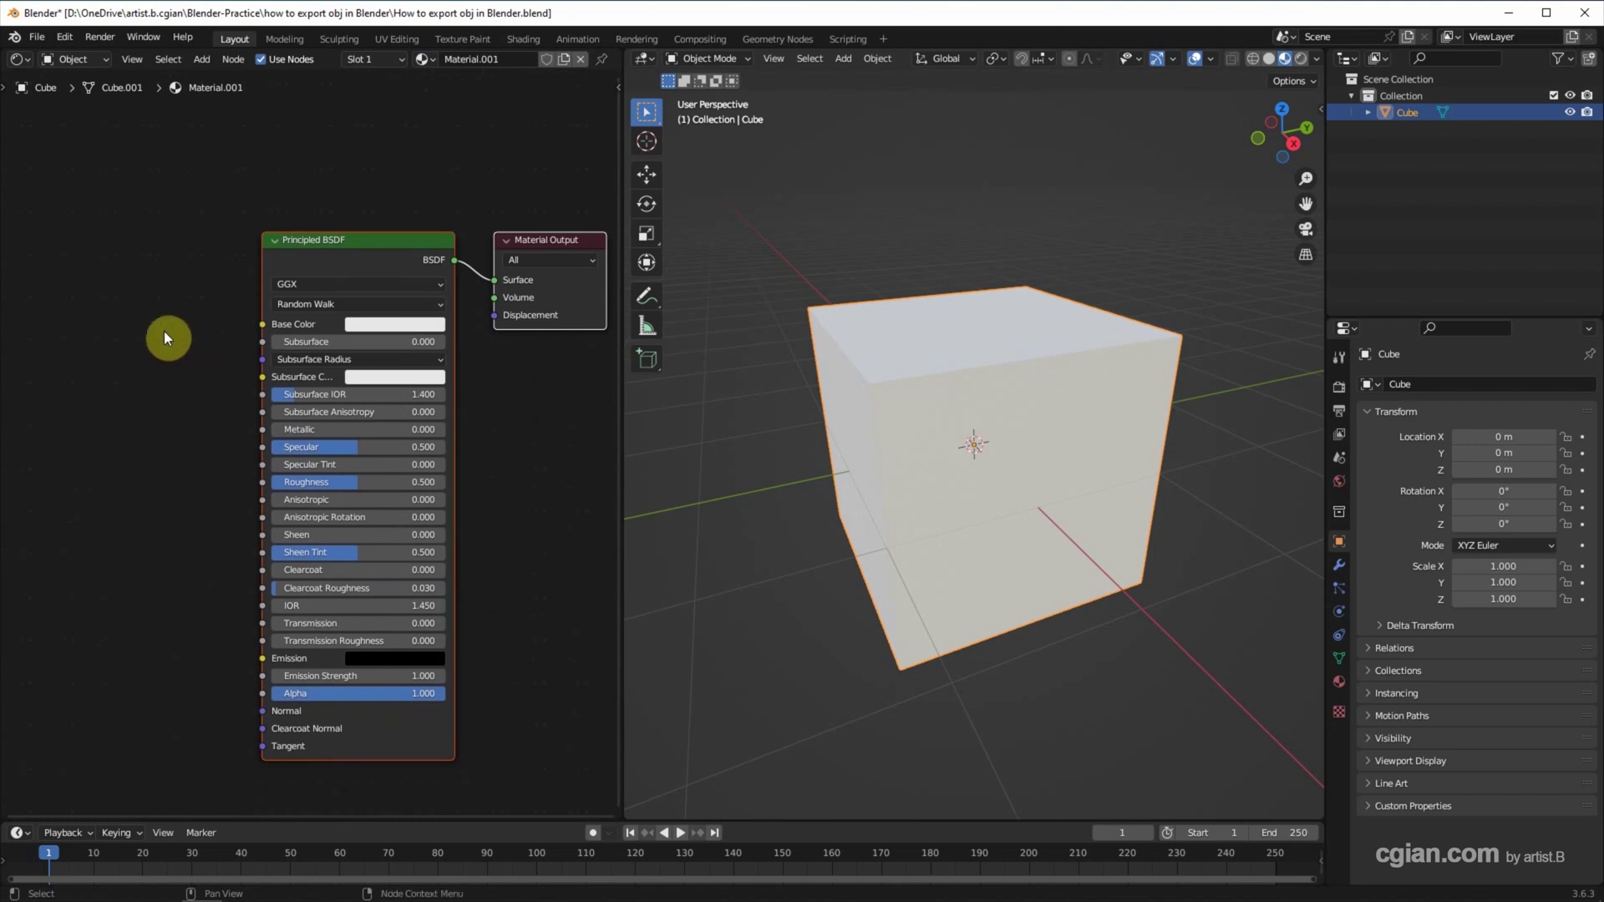
key("shift")
key("shift+a")
type("image")
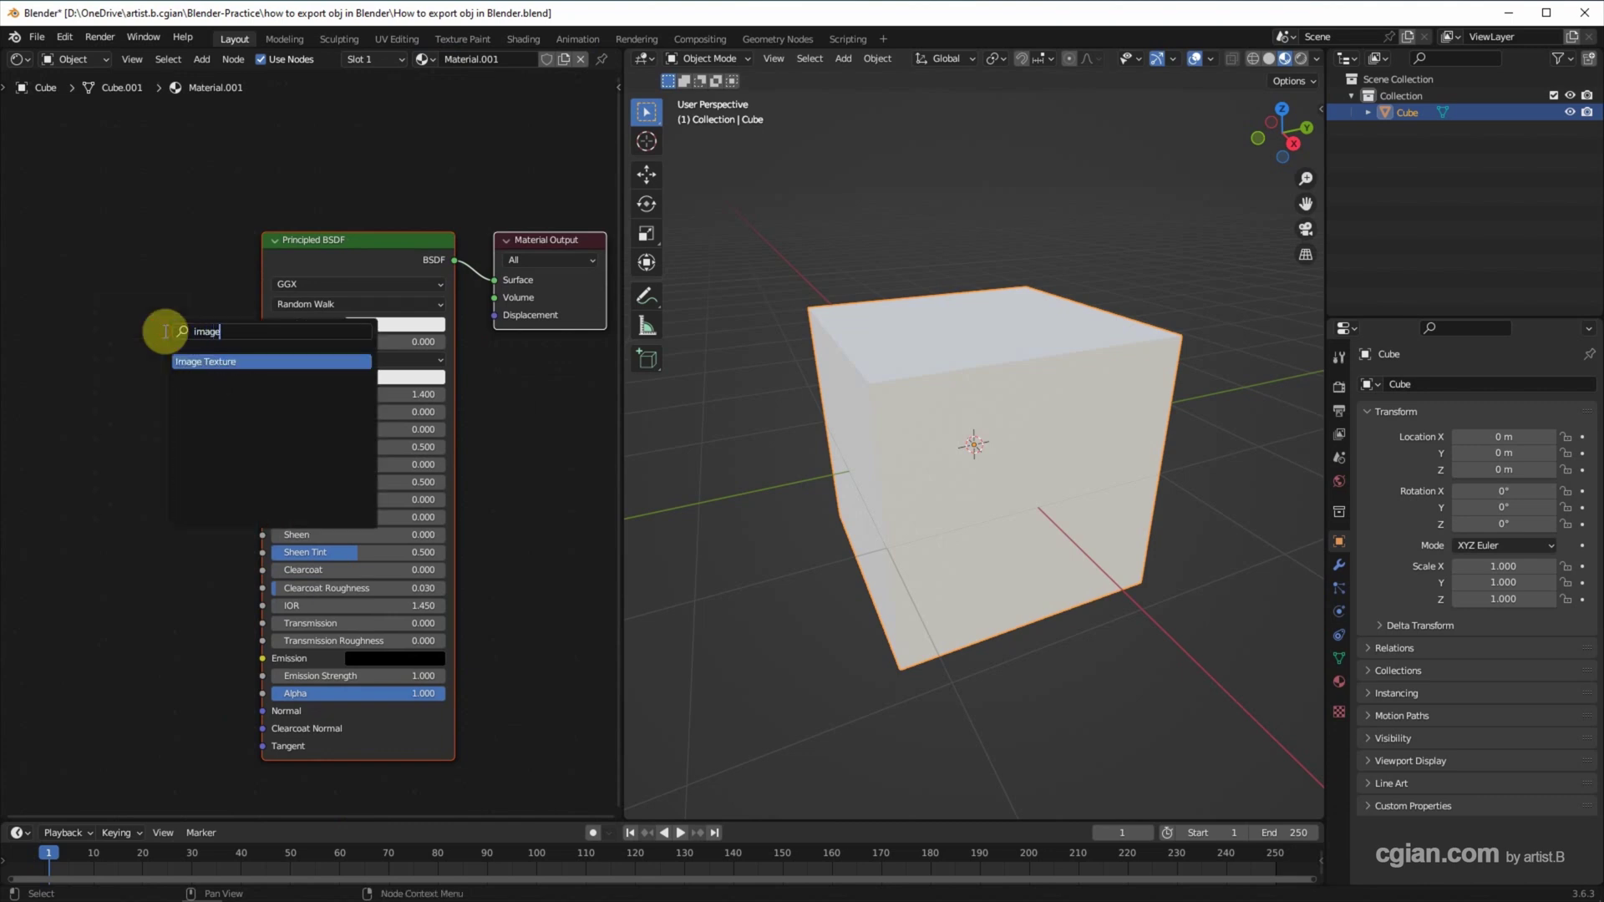
key("Return")
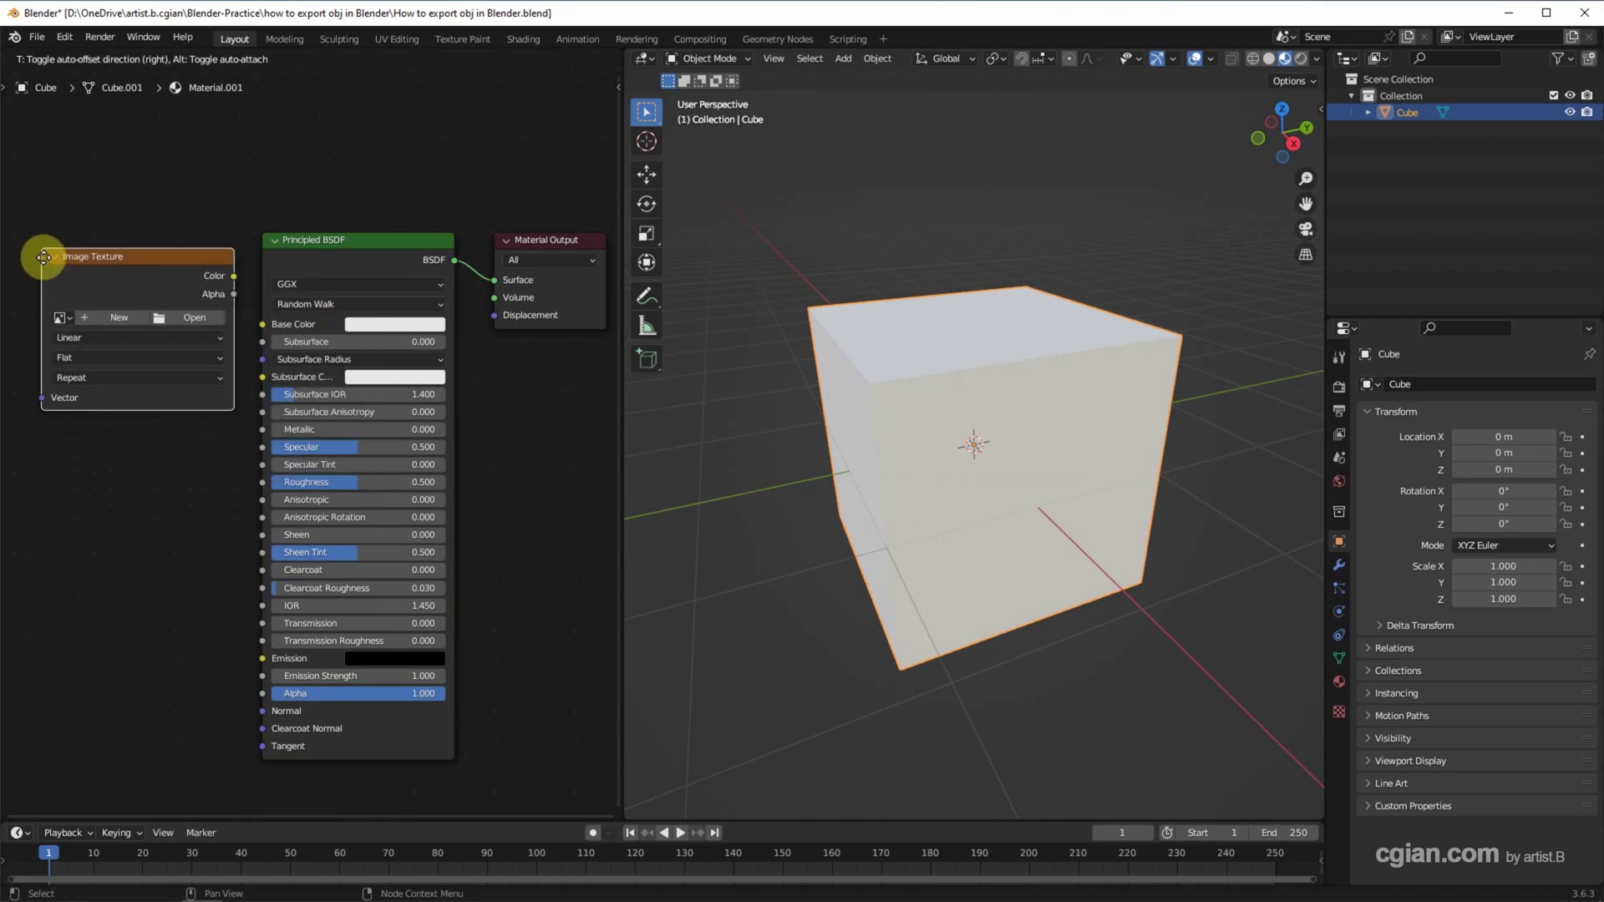
left_click(37, 250)
- Add a Mapping node and place it in front of the Image Texture node
middle_click_drag(18, 276, 312, 287)
key("shift+a")
type("mapping")
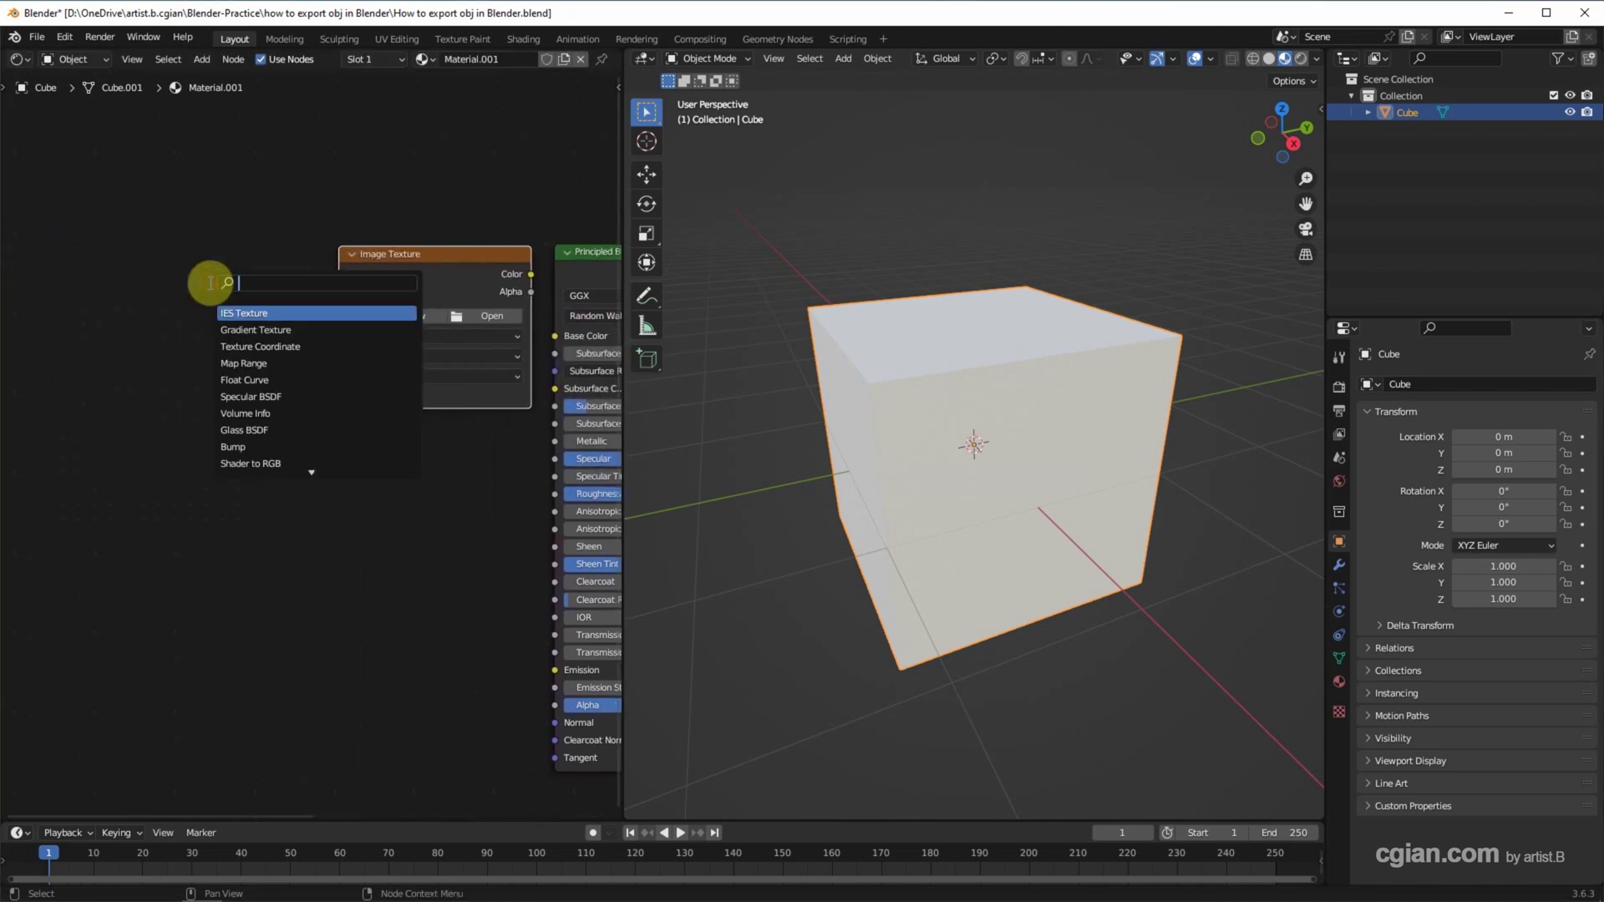
key("Return")
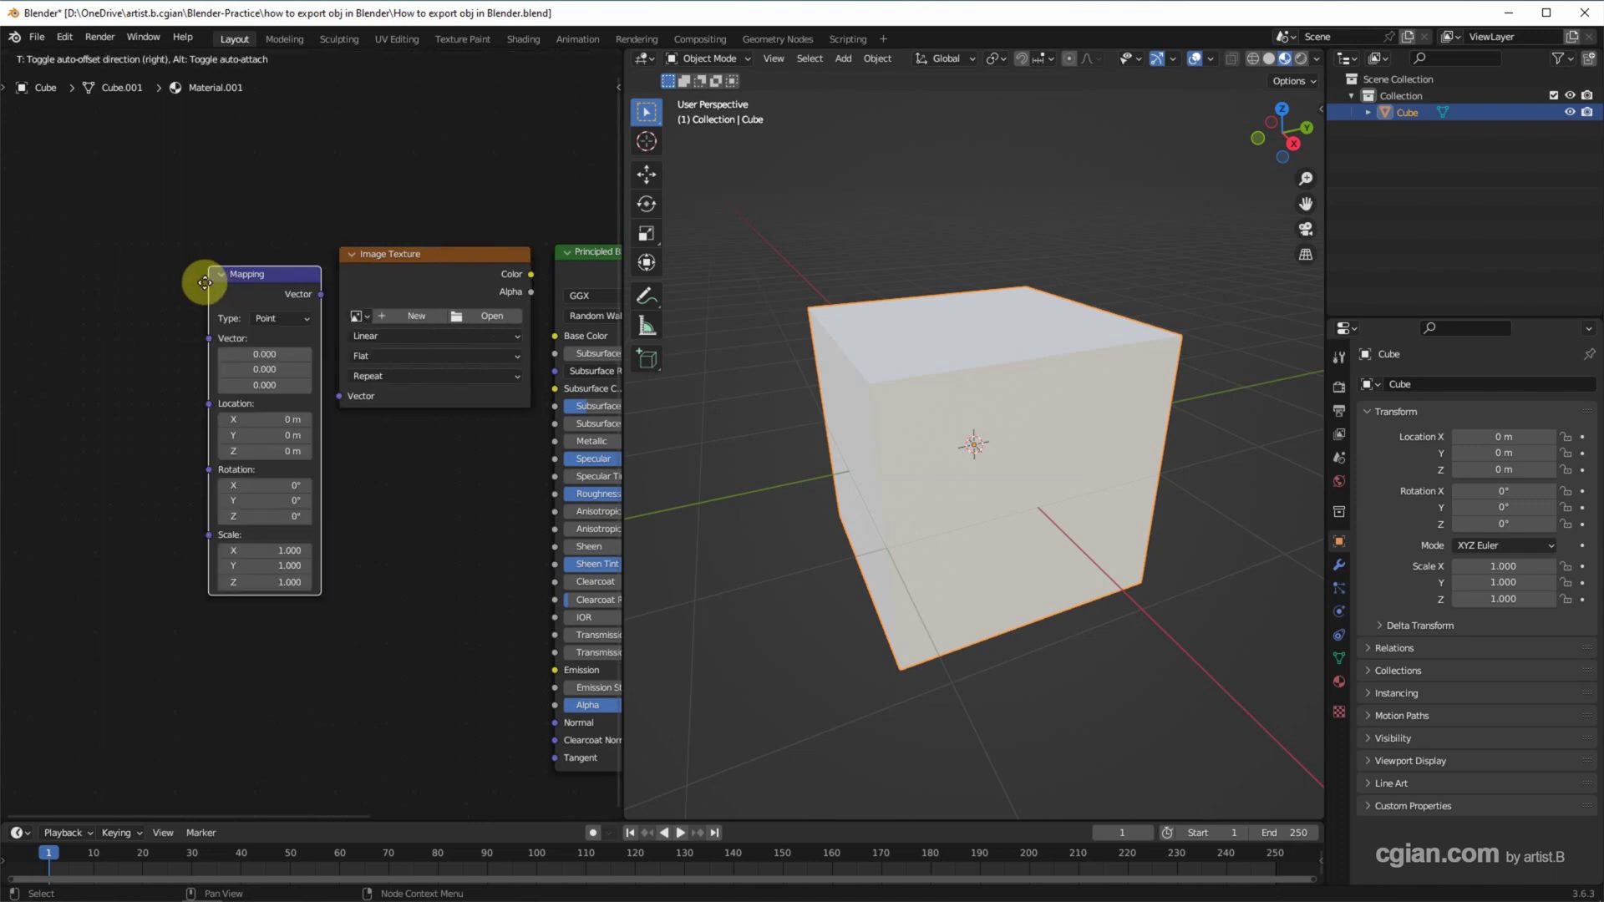
left_click(194, 270)
- Add a Texture Coordinate node in front of Mapping and link its UV output to Mapping's Vector input
key("shift+a")
left_click(16, 303)
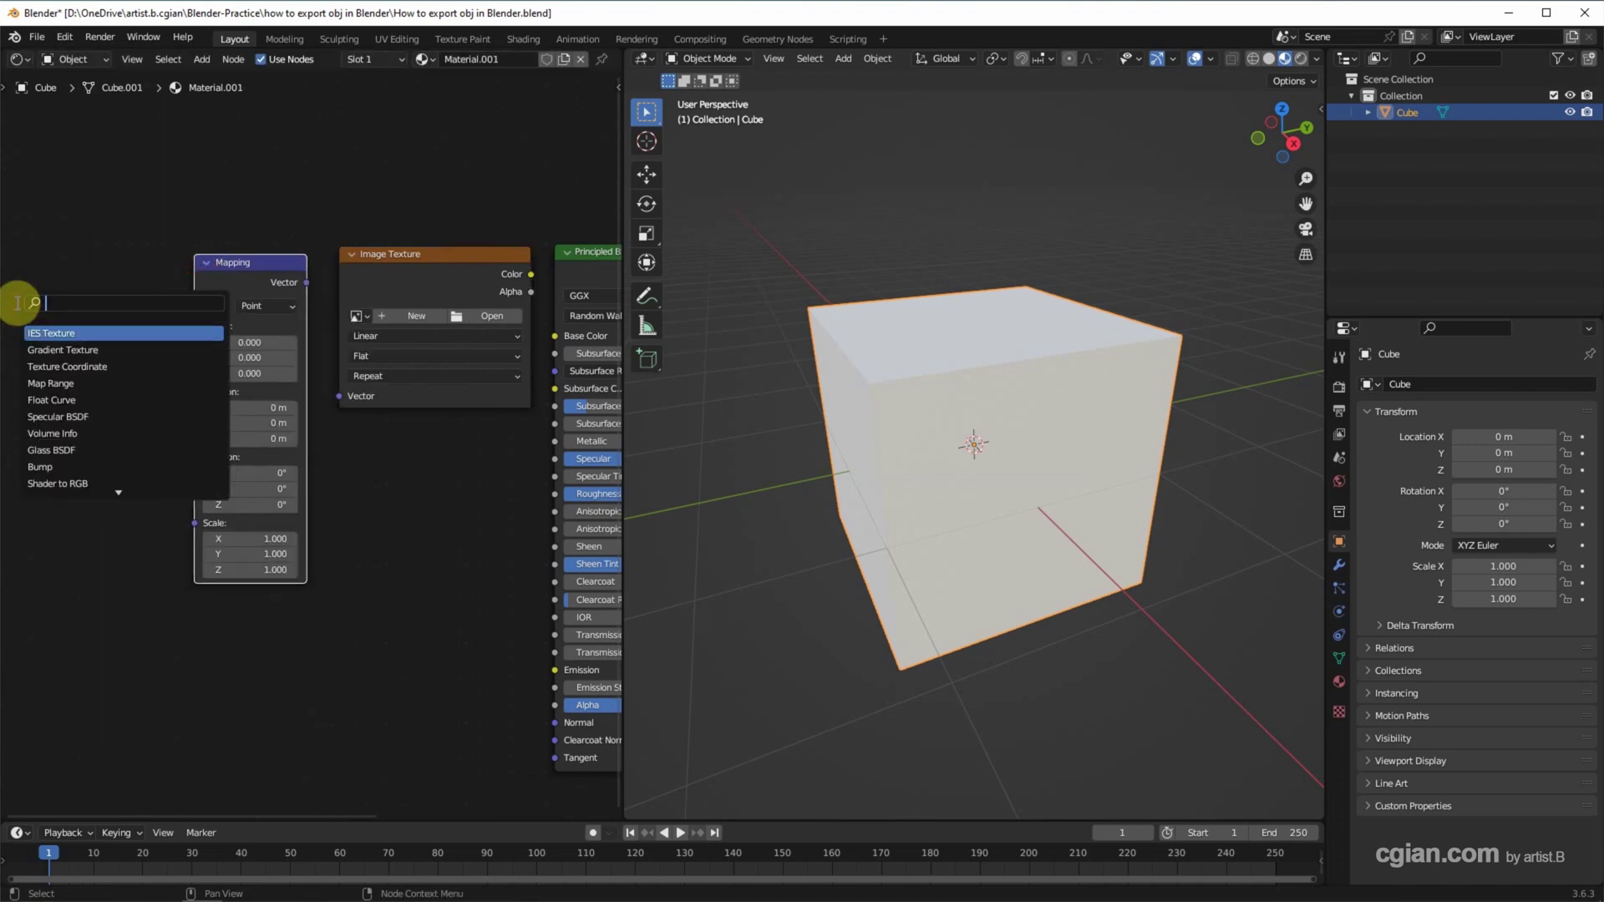
type("textu")
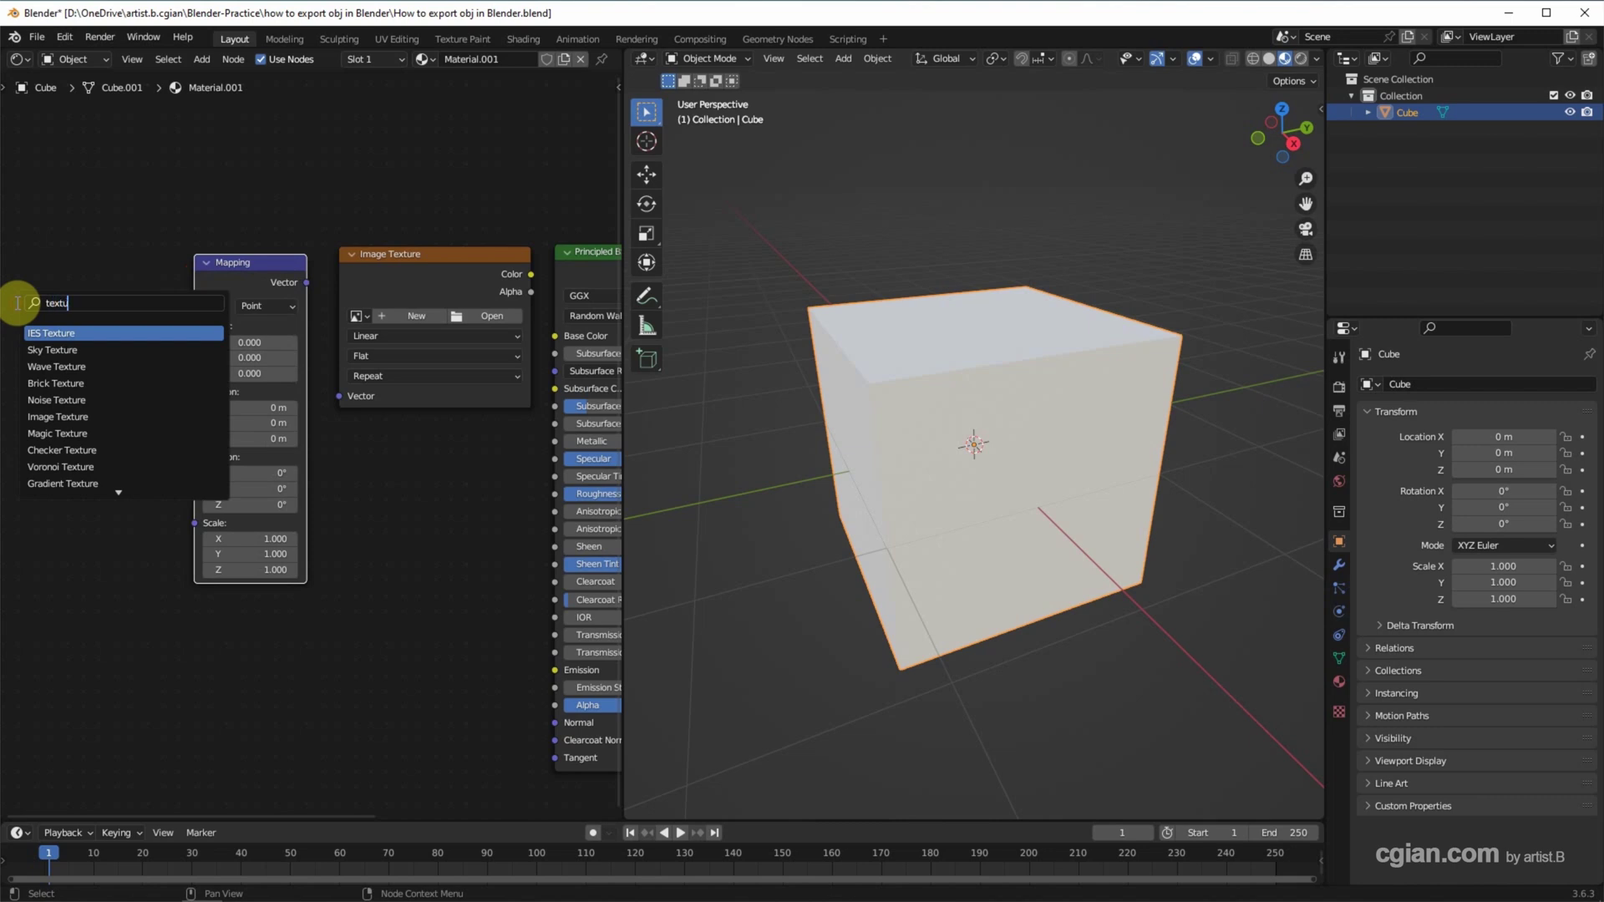
type("re co")
key("Return")
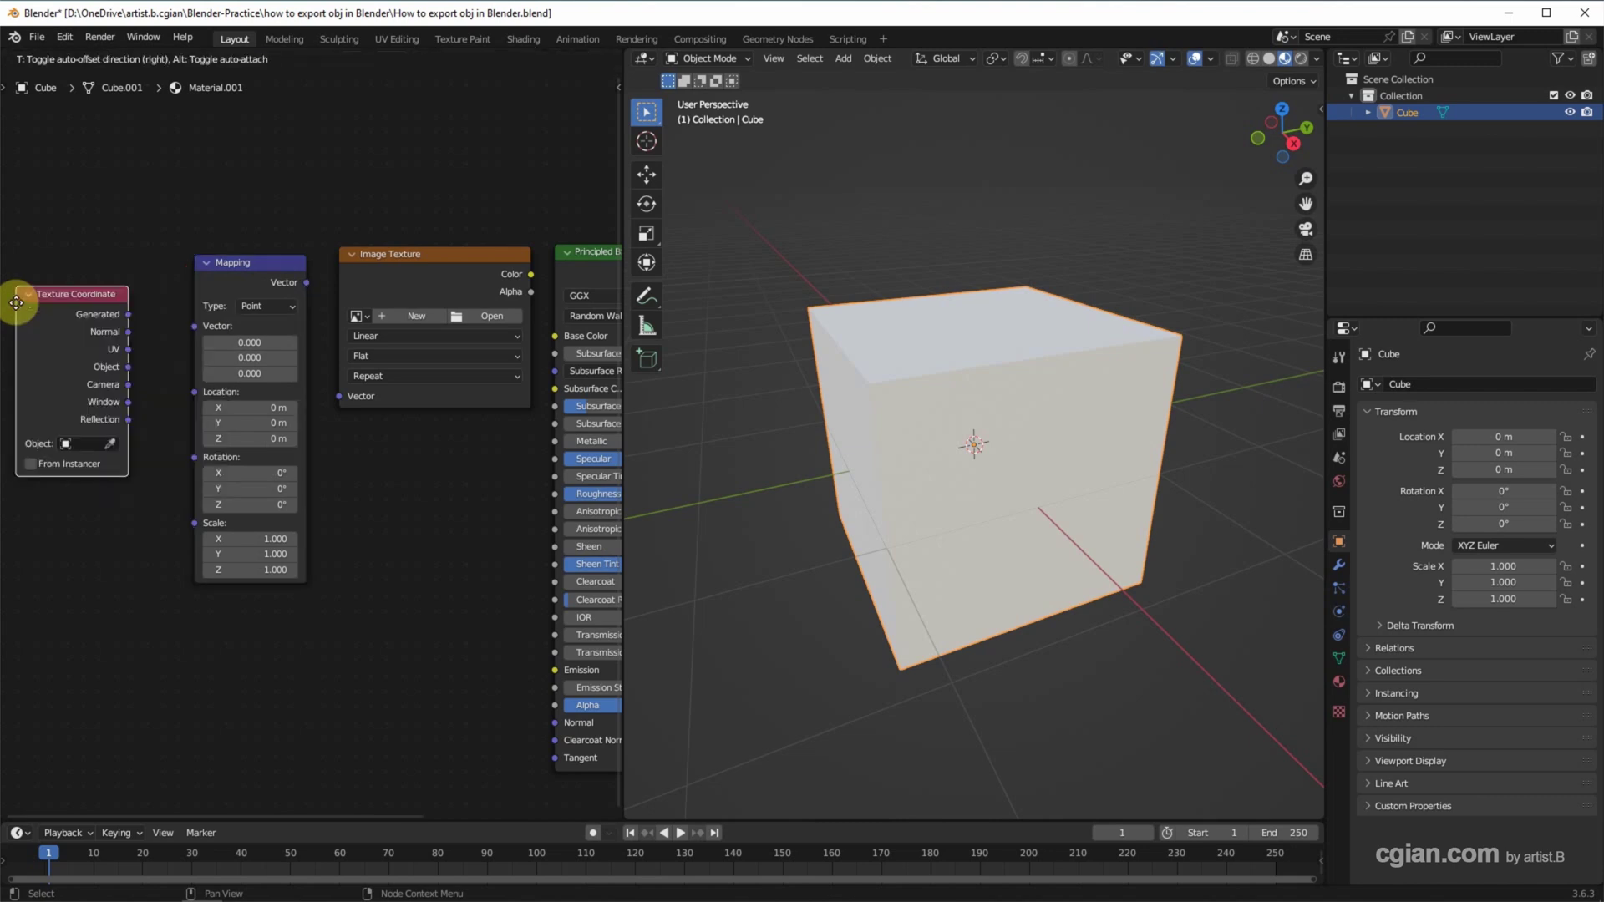
left_click(34, 285)
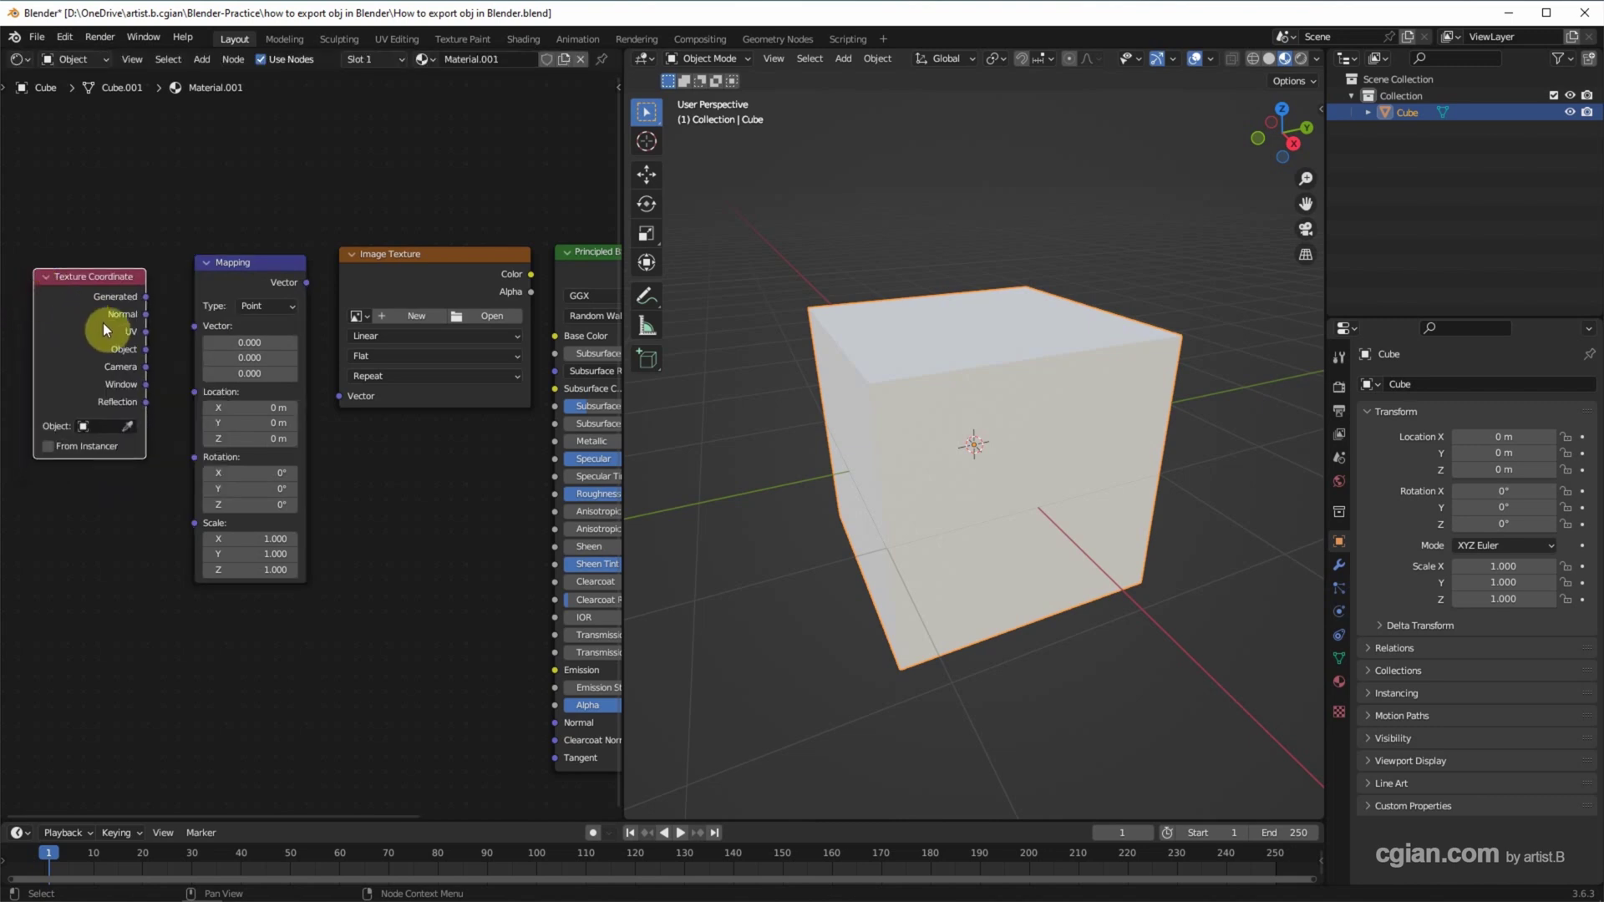
left_click_drag(146, 332, 191, 327)
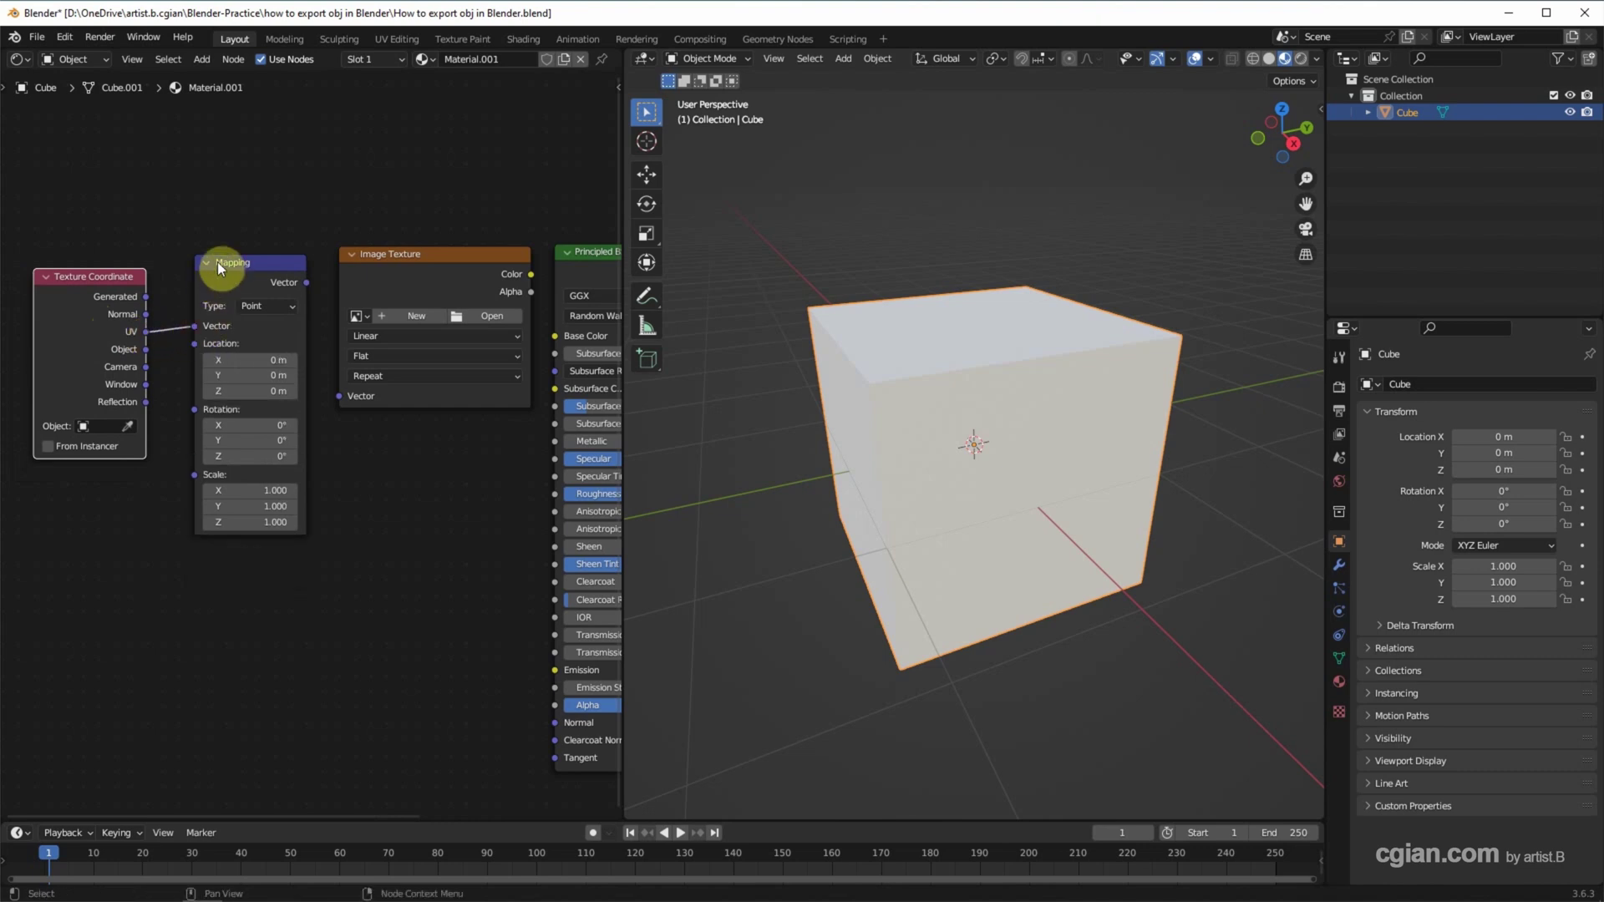
- Link Mapping's Vector output to the Image Texture's Vector input and load Cube brick.jpg into the texture node
left_click_drag(304, 283, 341, 396)
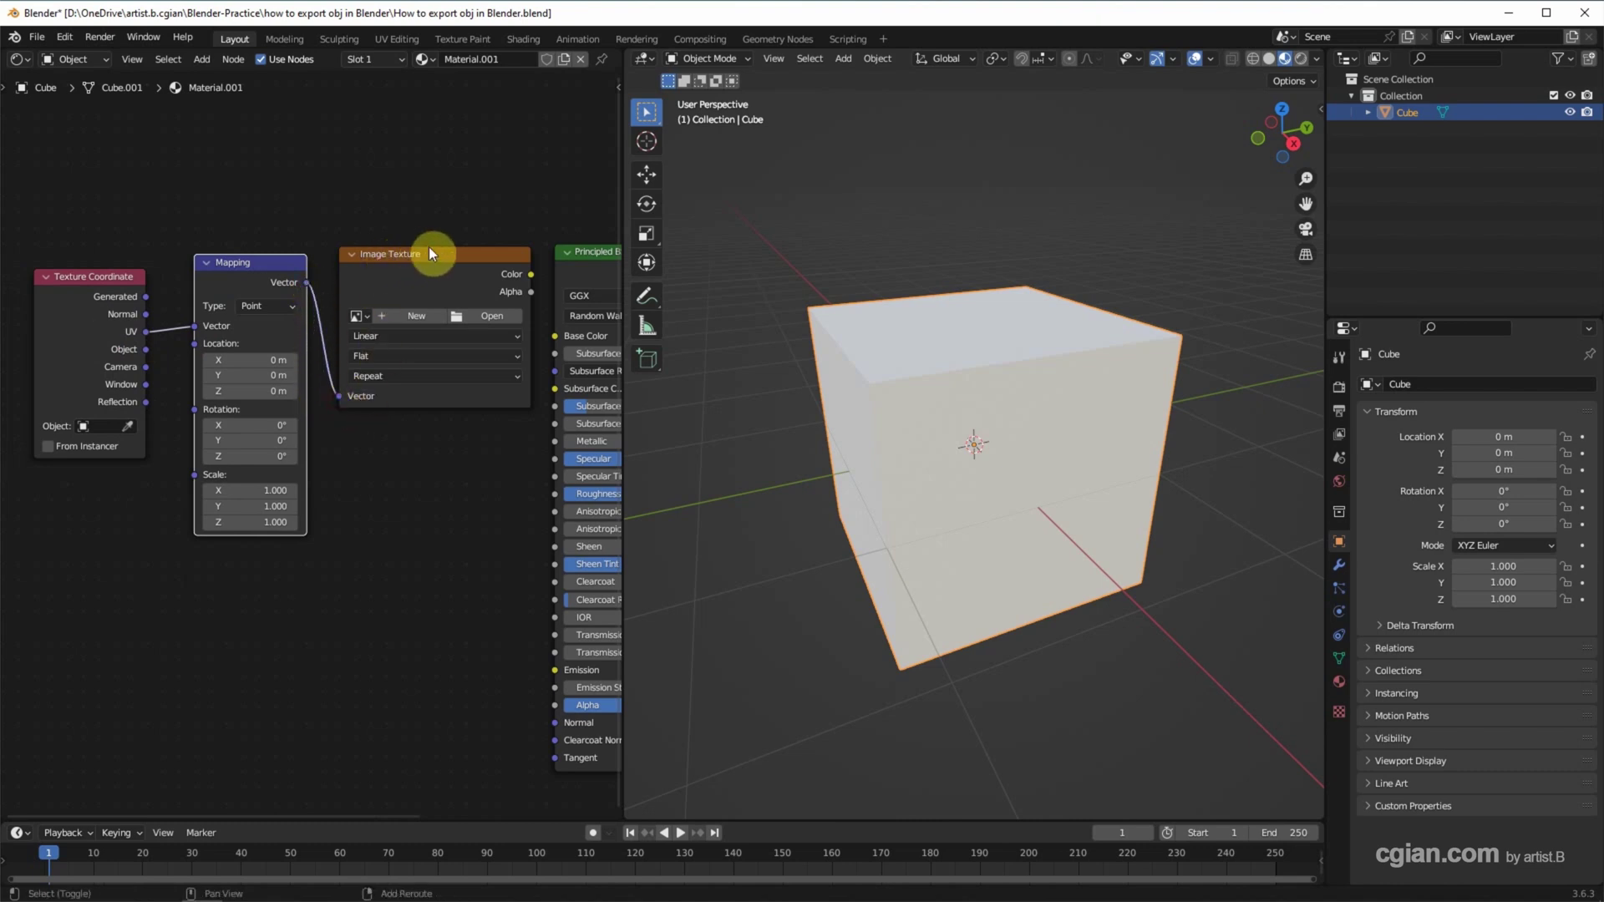
middle_click_drag(429, 248, 353, 266)
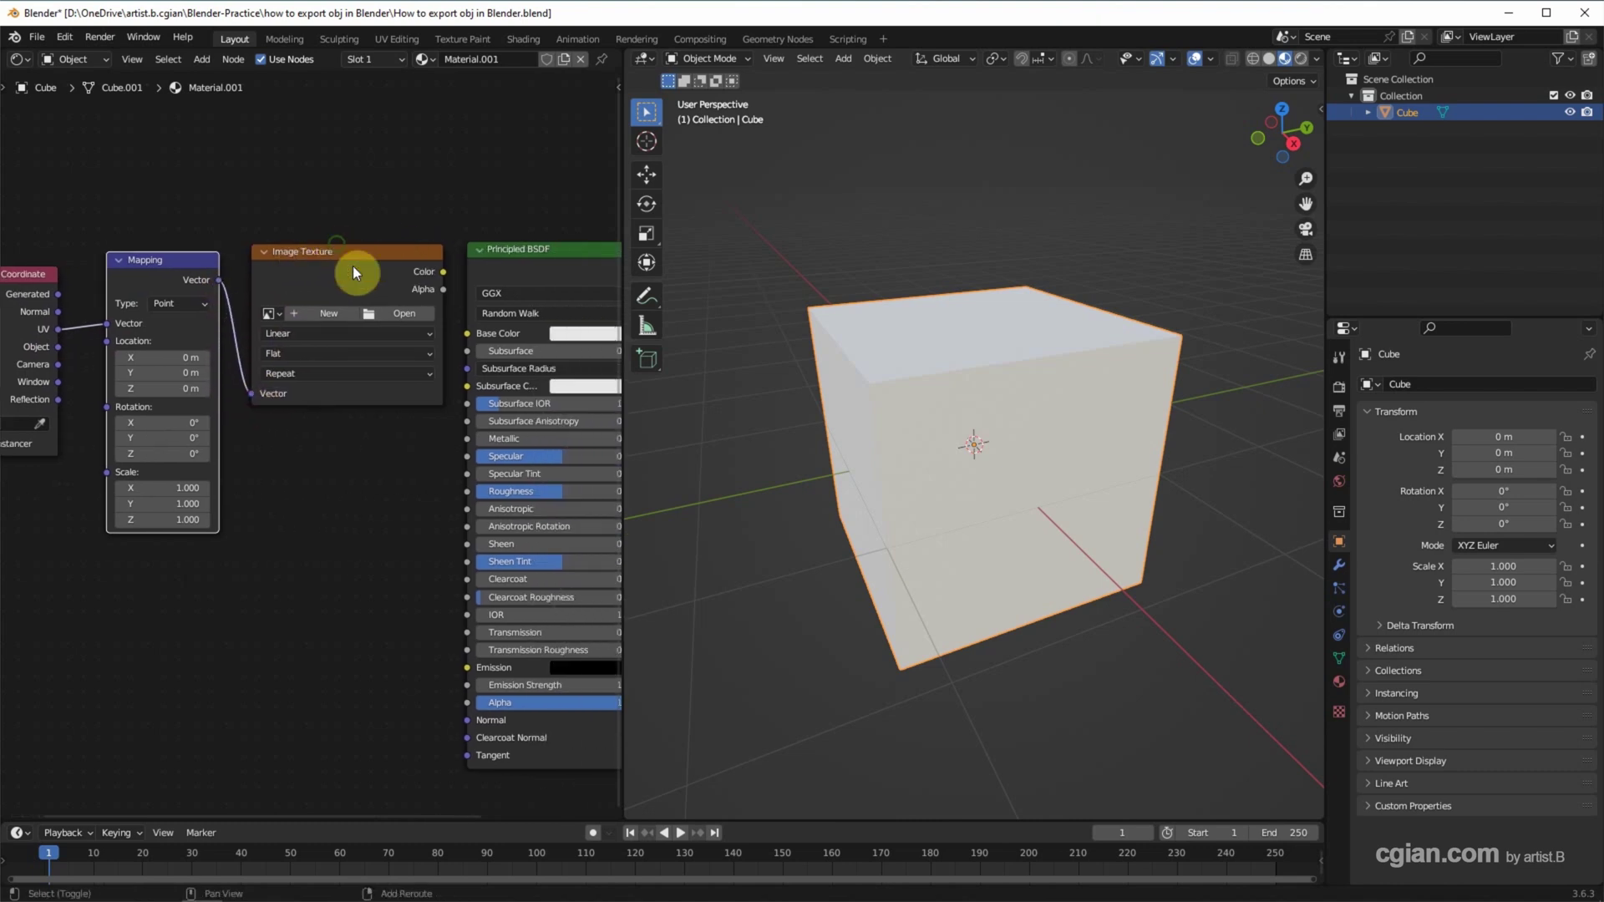
left_click(396, 318)
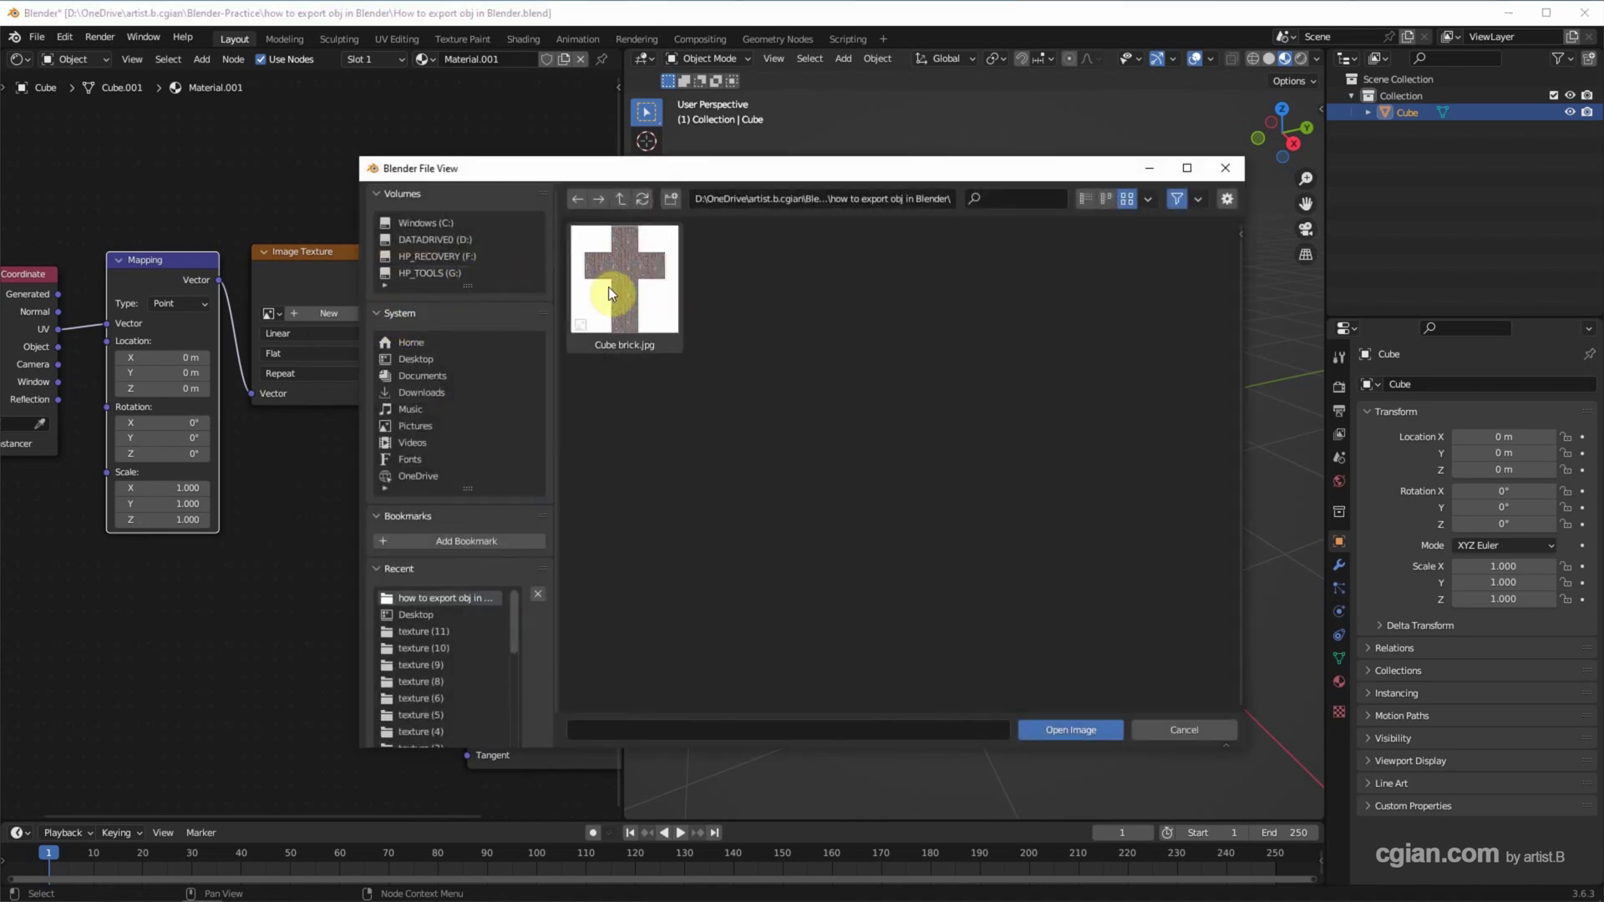
left_click(613, 299)
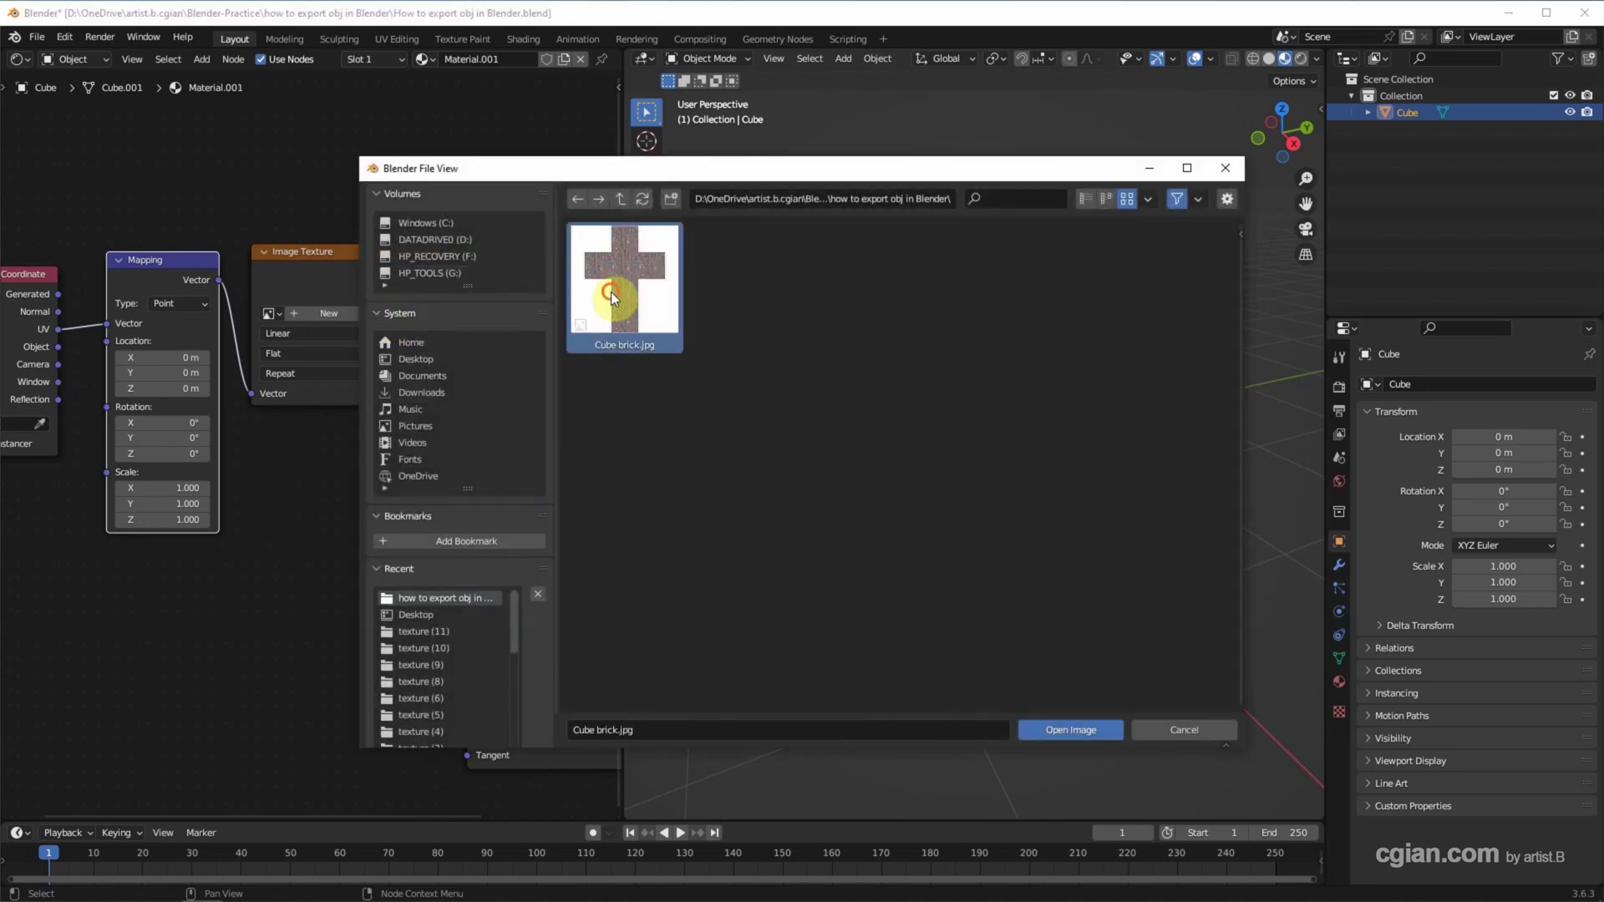
left_click(1050, 730)
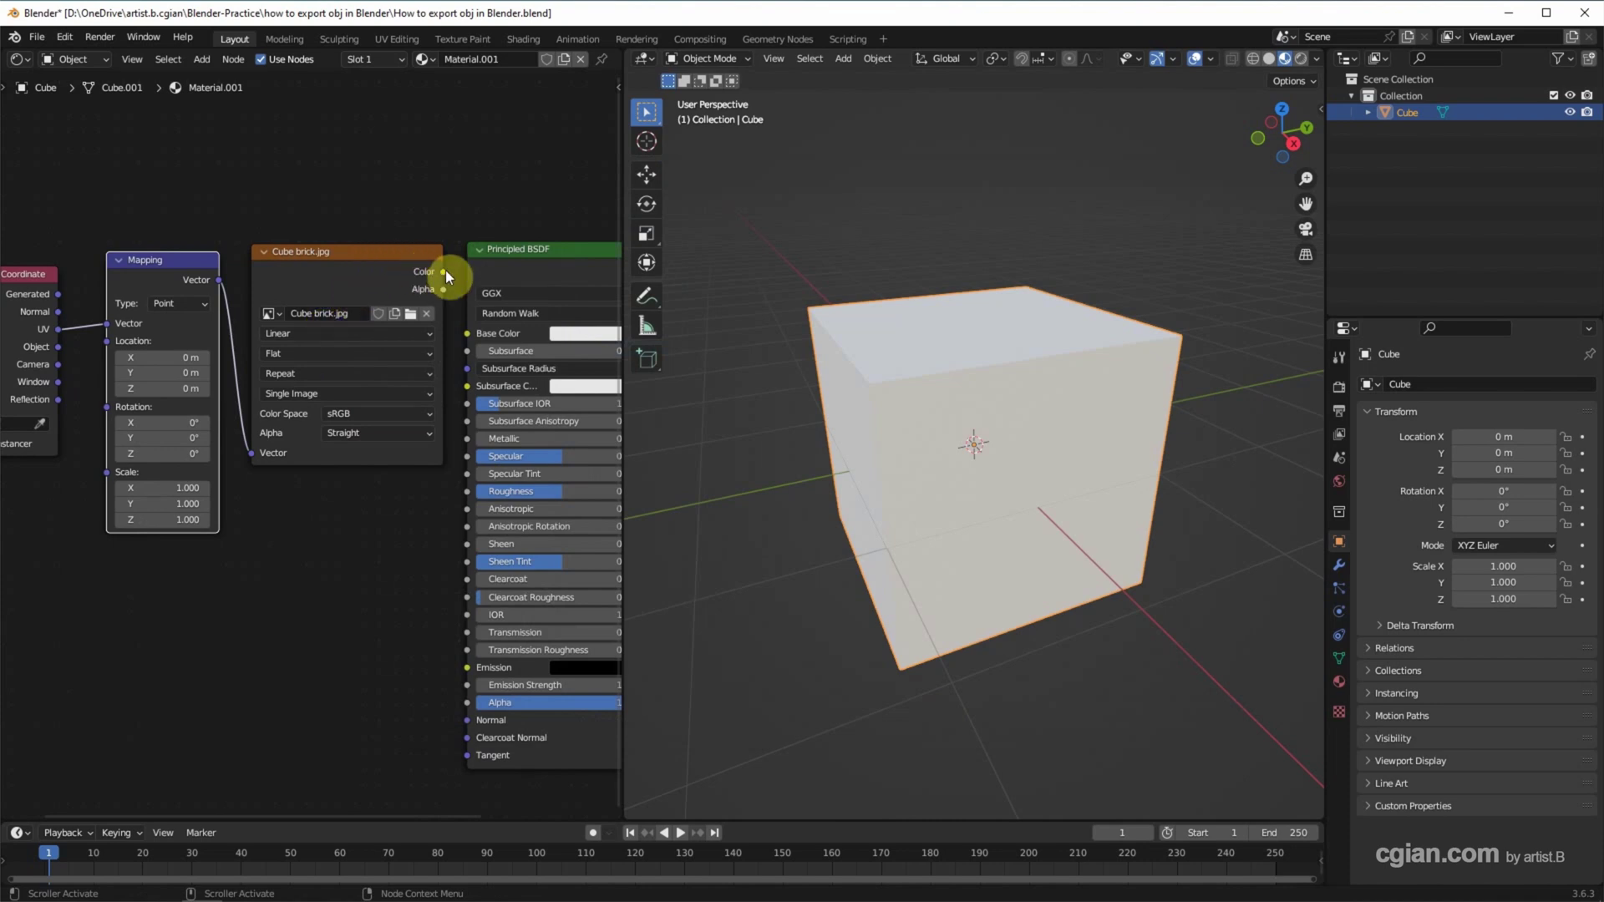
- Link the brick image's Color output to the Principled BSDF's Base Color, and select the cube
left_click_drag(444, 271, 459, 333)
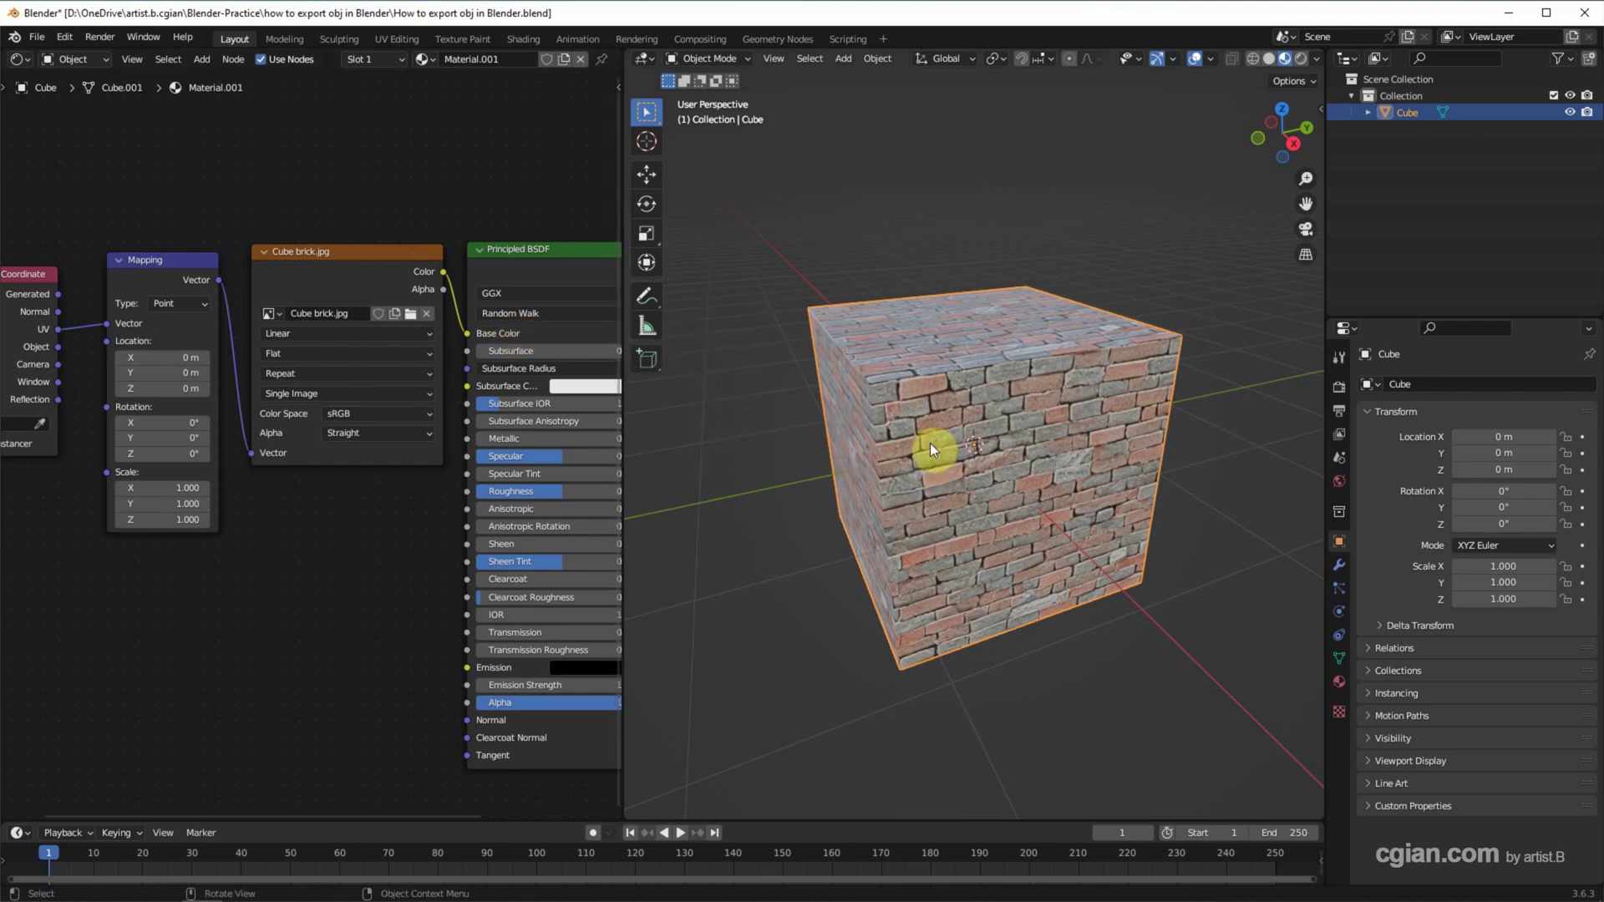
left_click(794, 431)
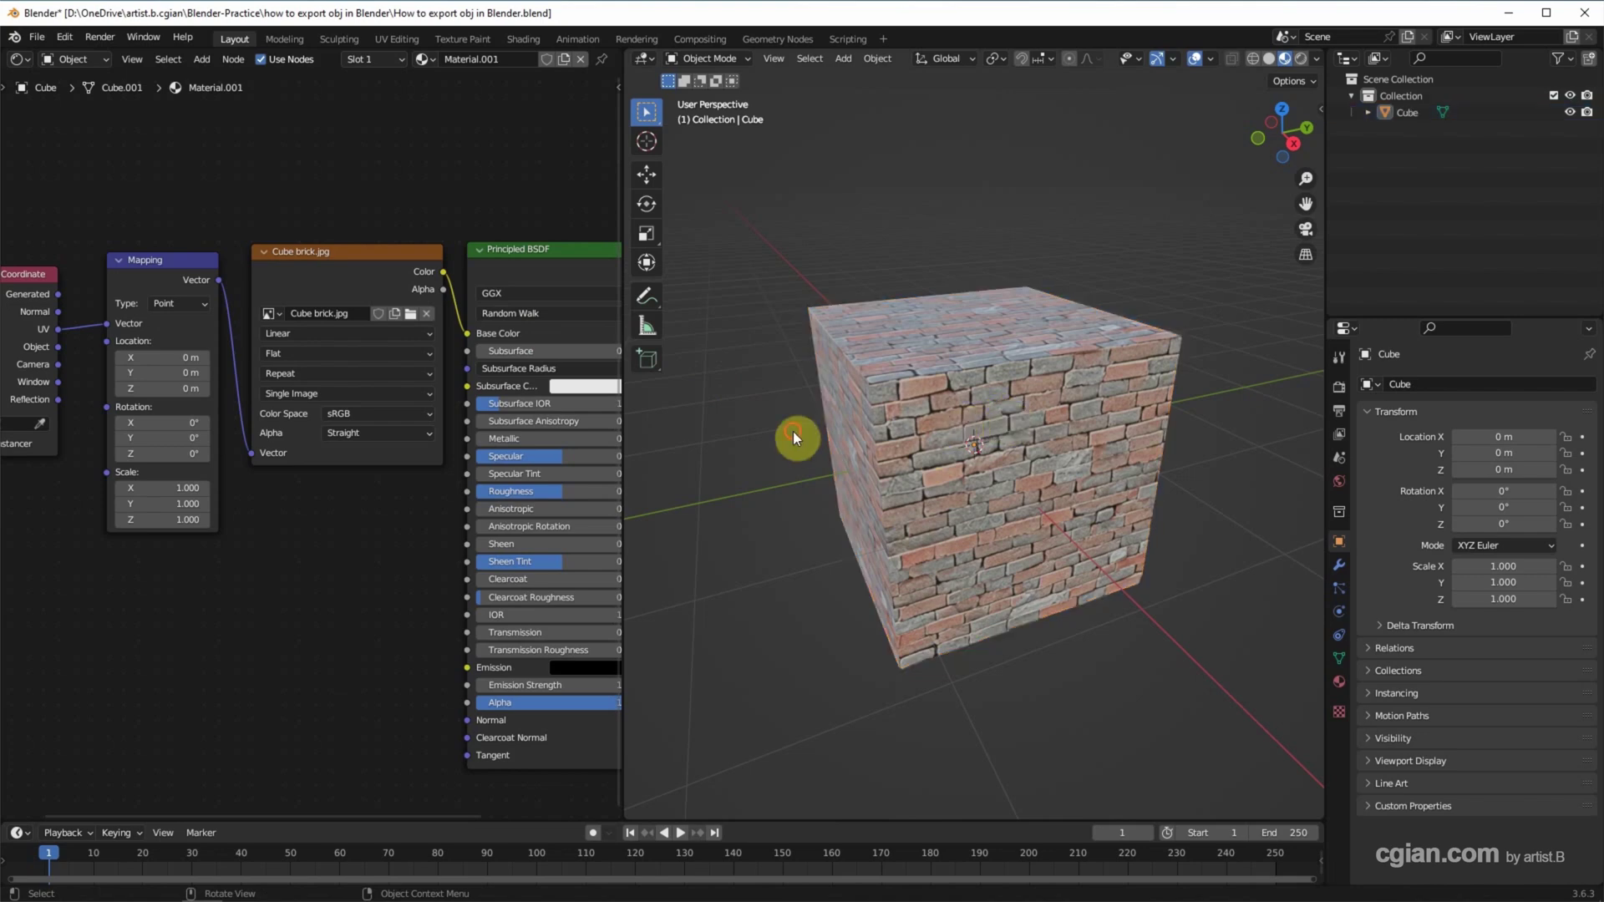
left_click(949, 408)
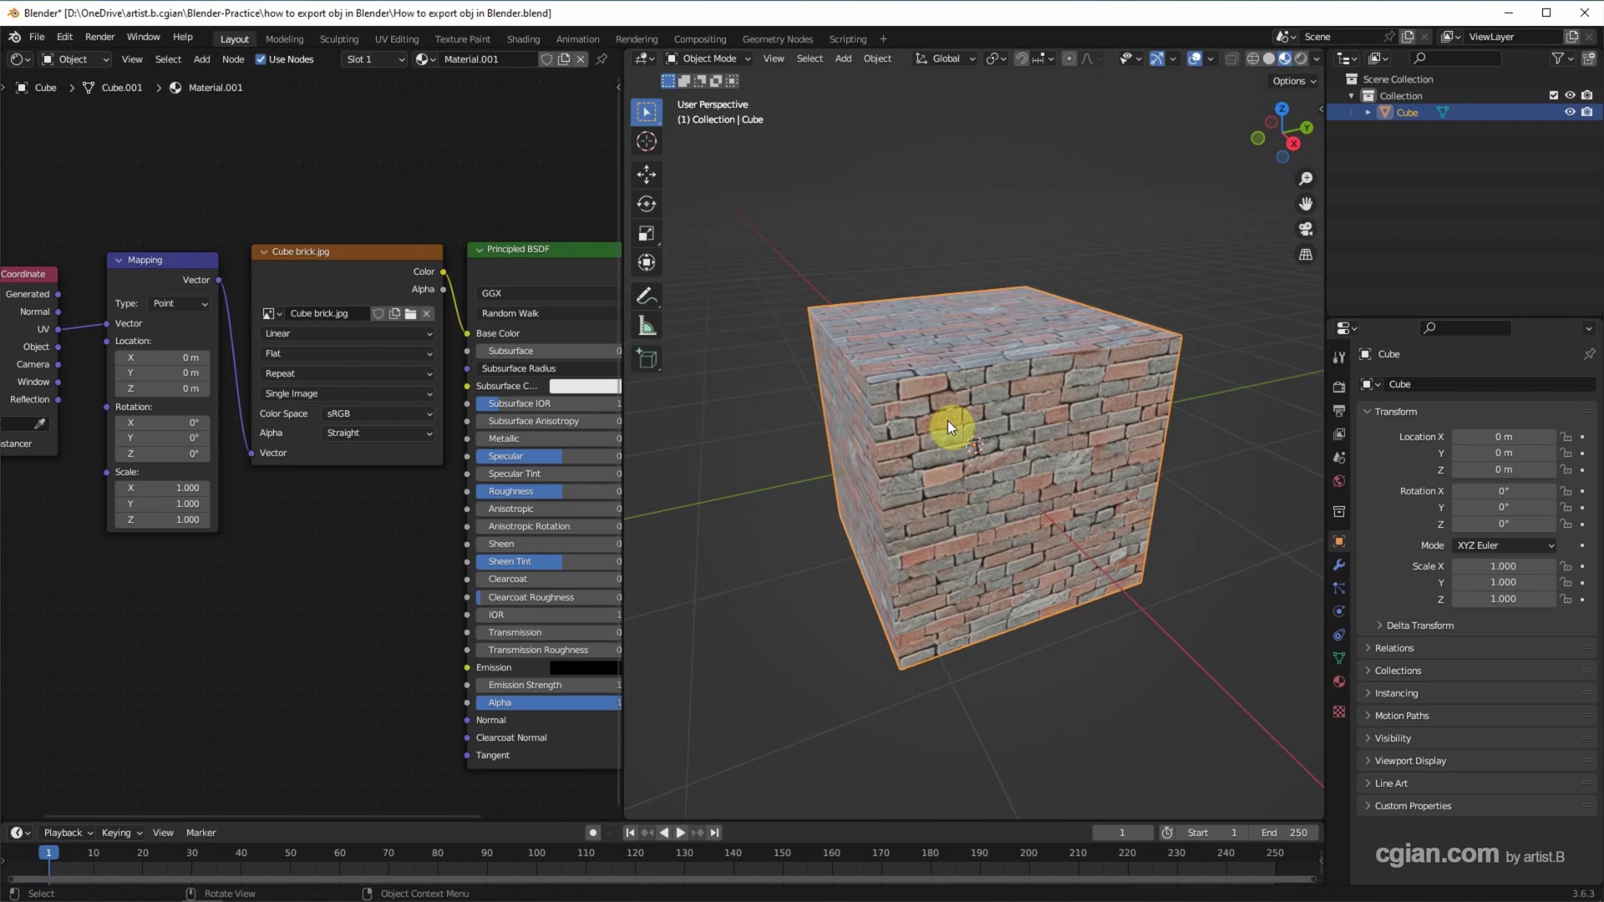
- Search the add-ons in Preferences for "obj" to check the Wavefront OBJ import-export add-on, and close Preferences
left_click(59, 39)
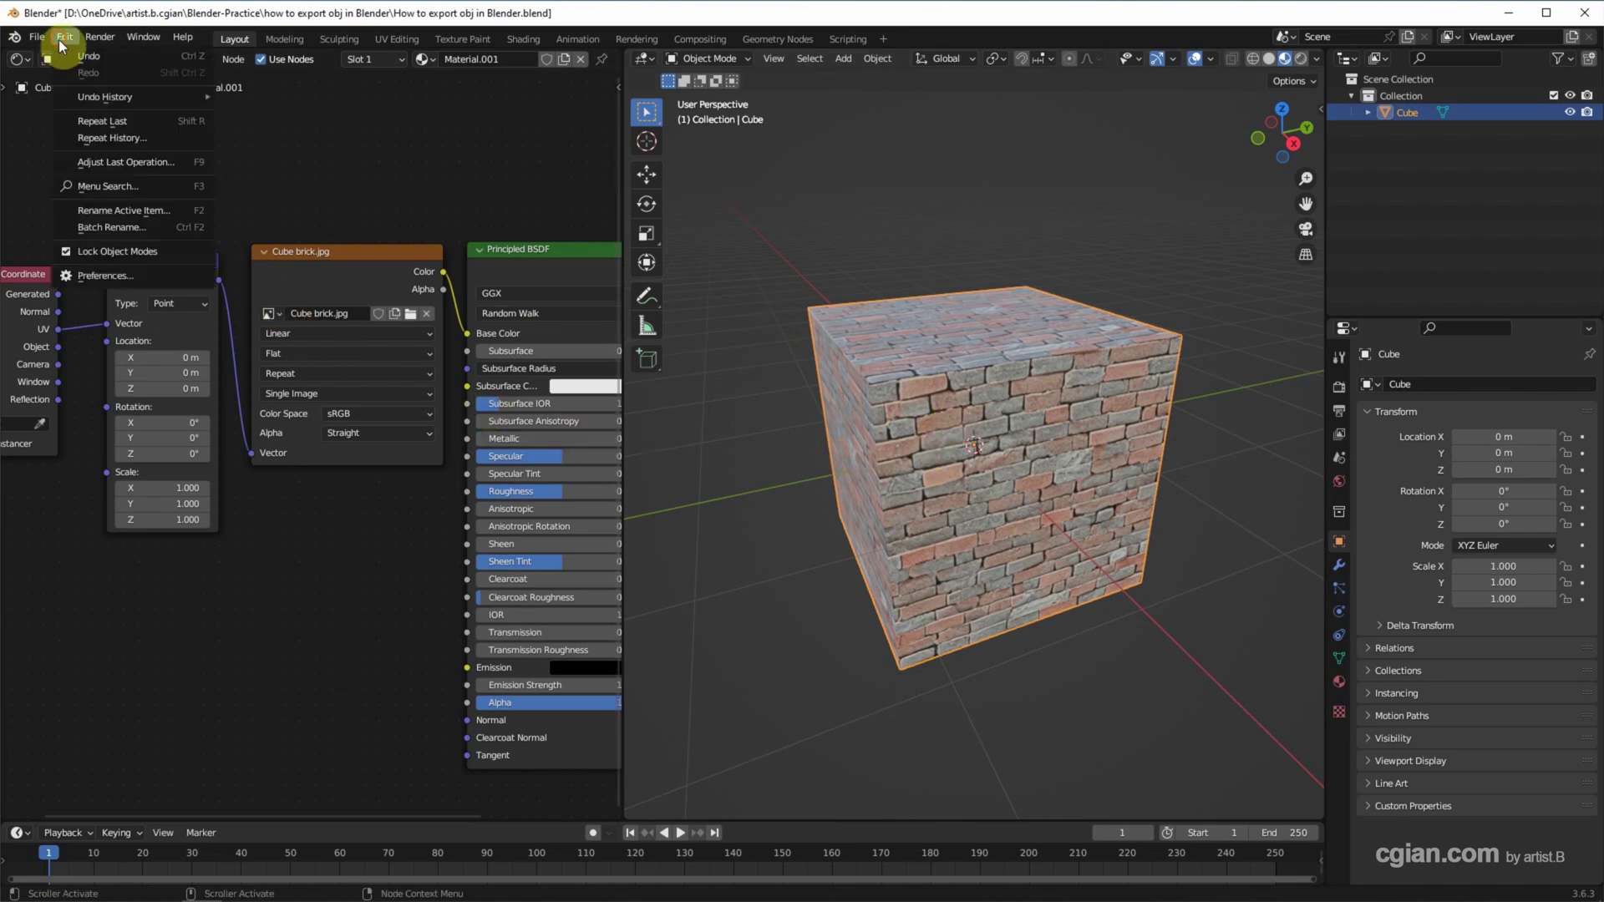
left_click(127, 275)
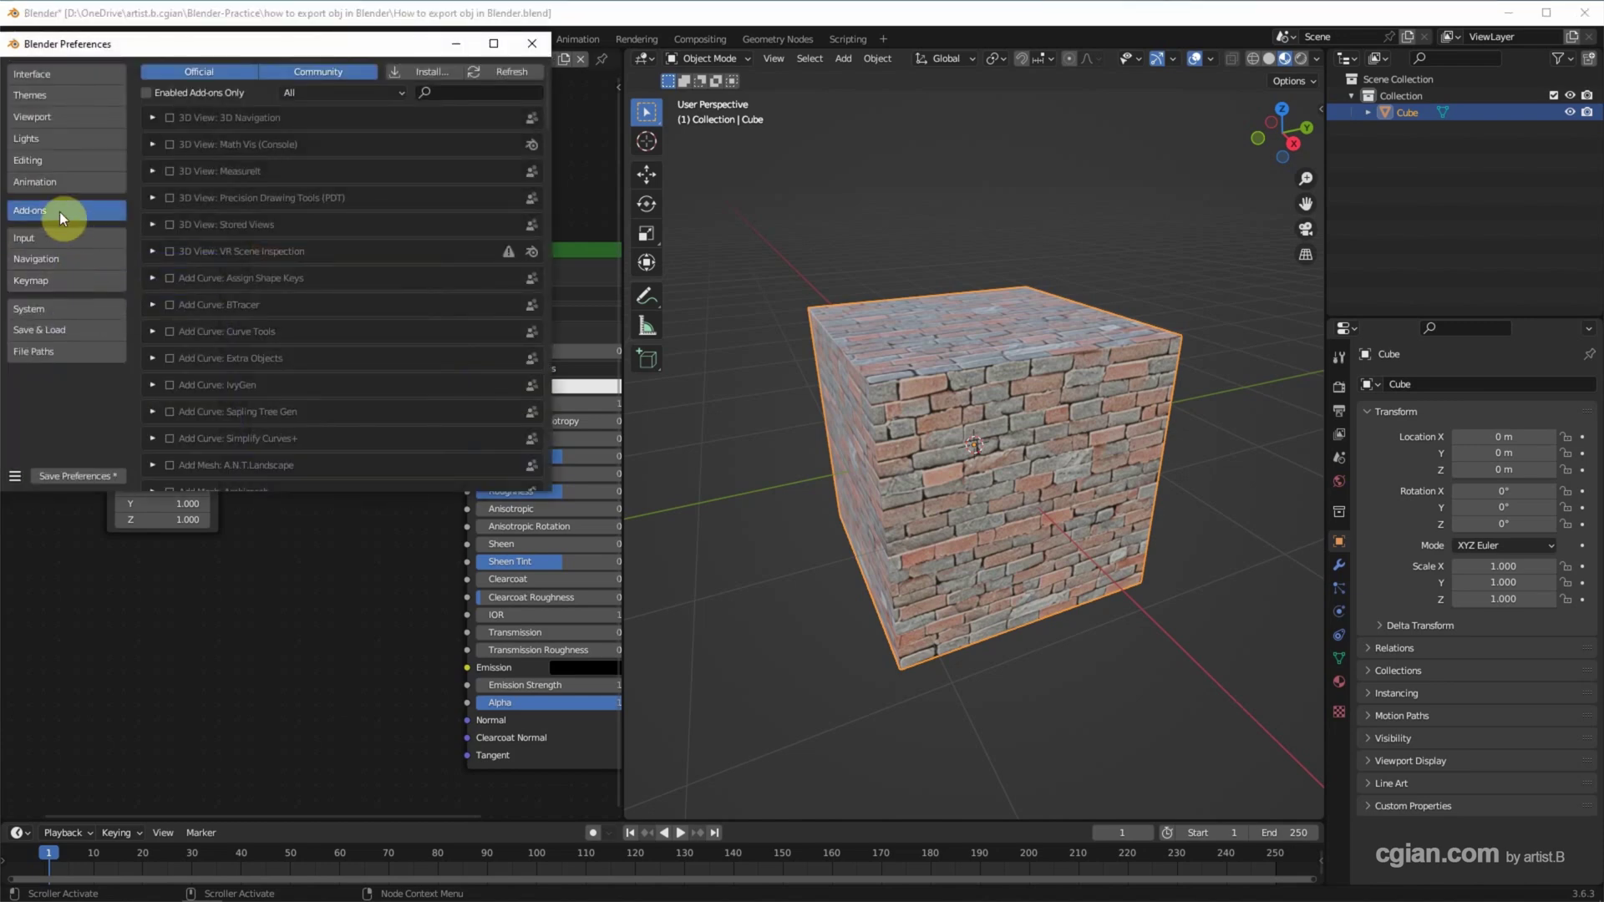
left_click(466, 93)
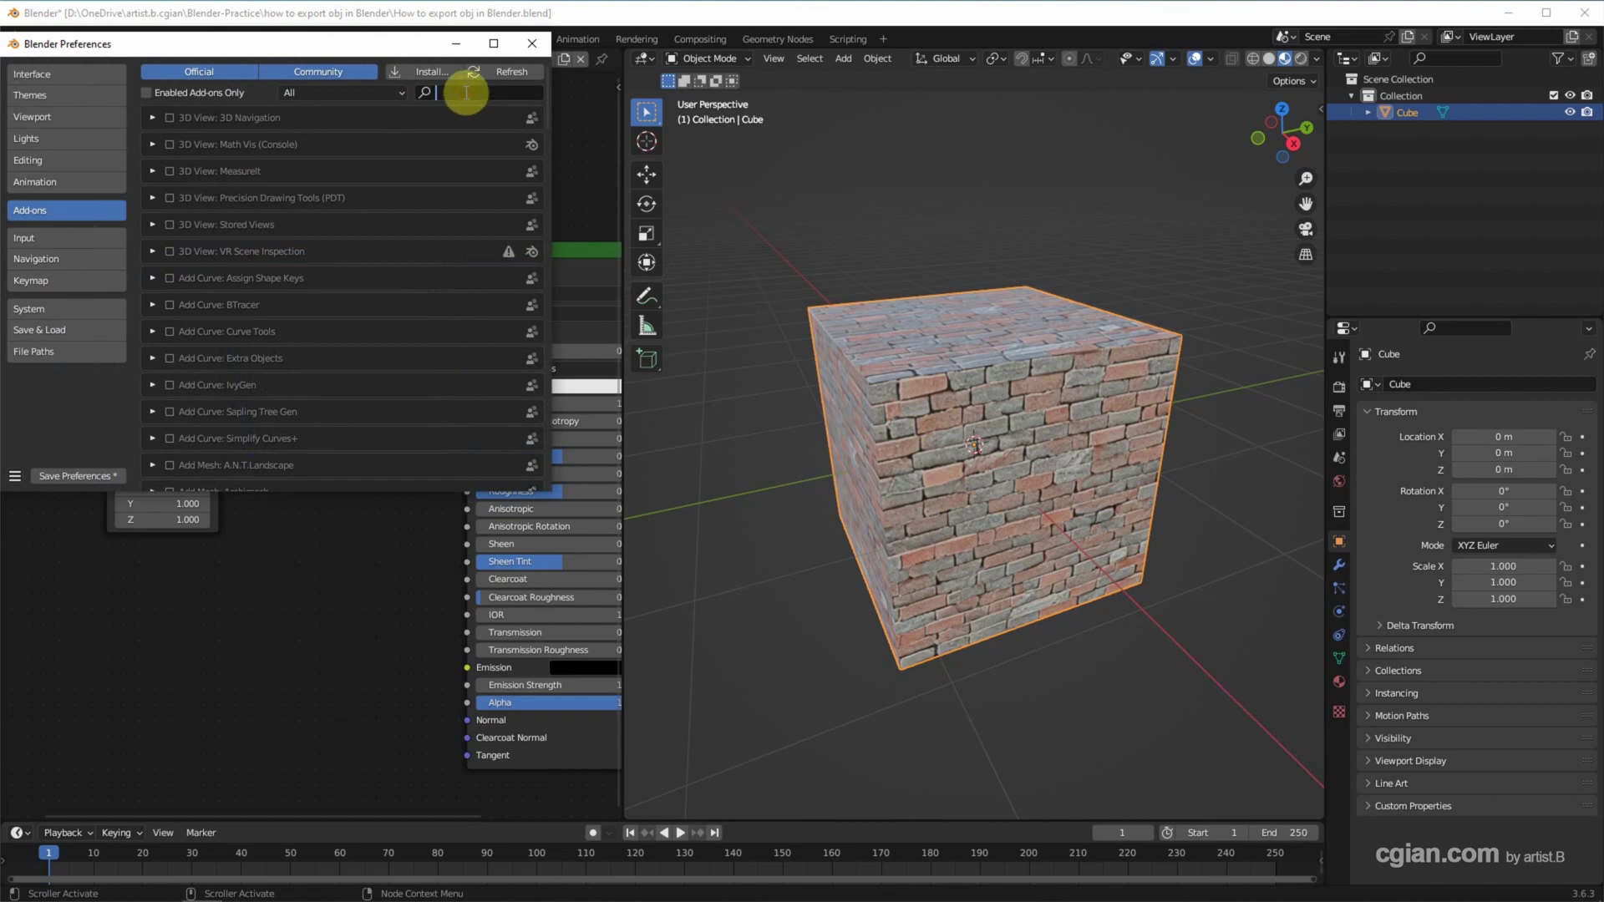
type("obj")
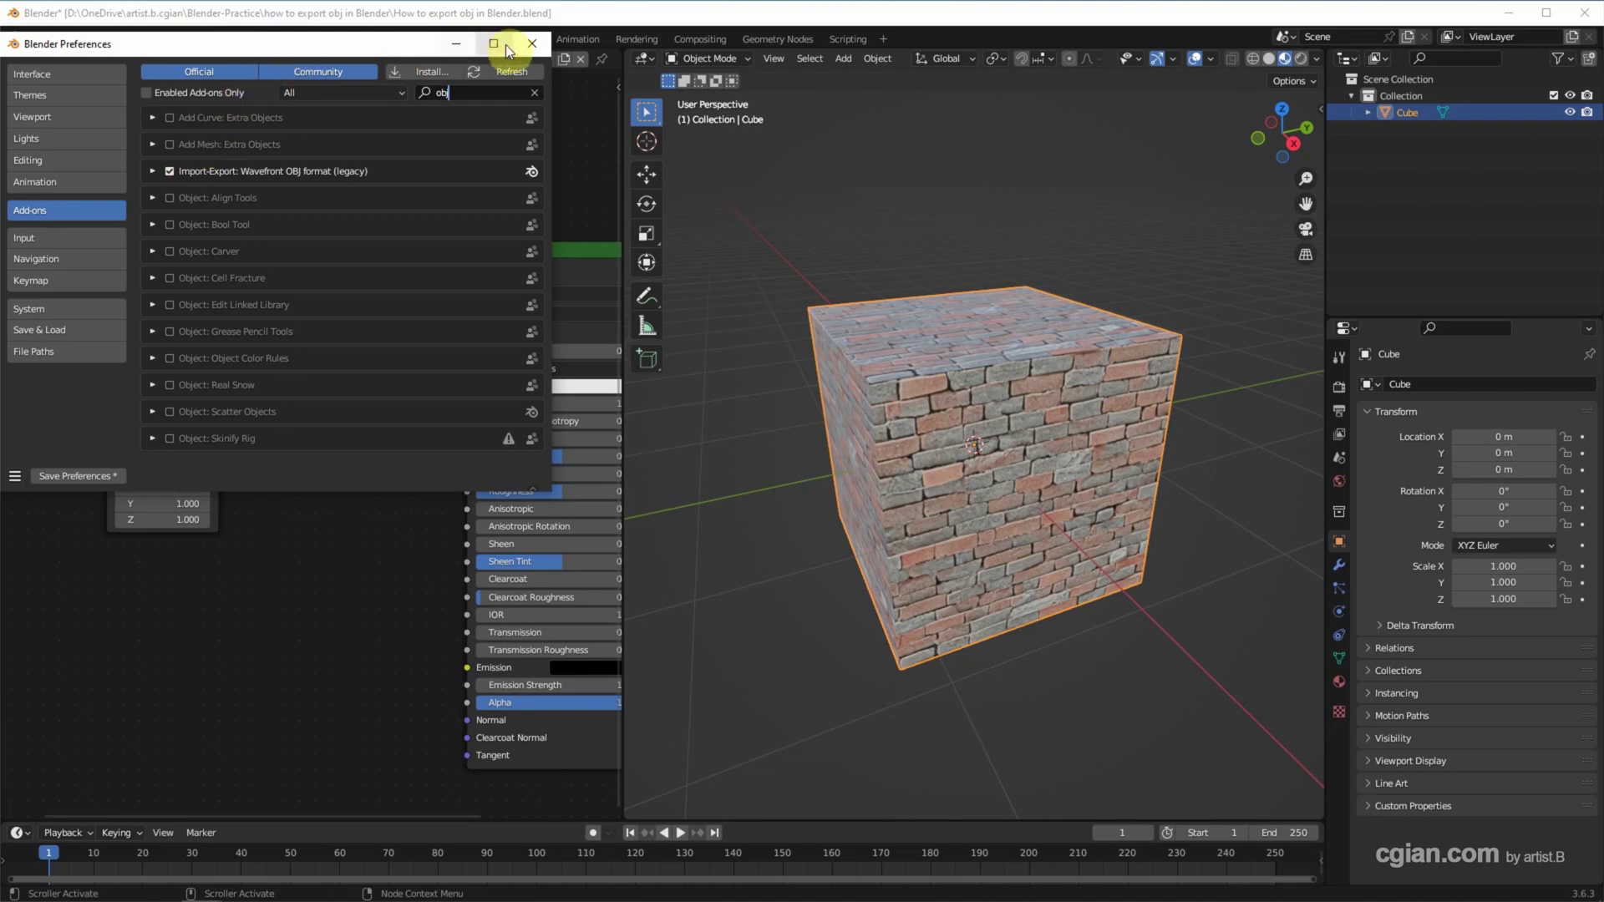
left_click(533, 44)
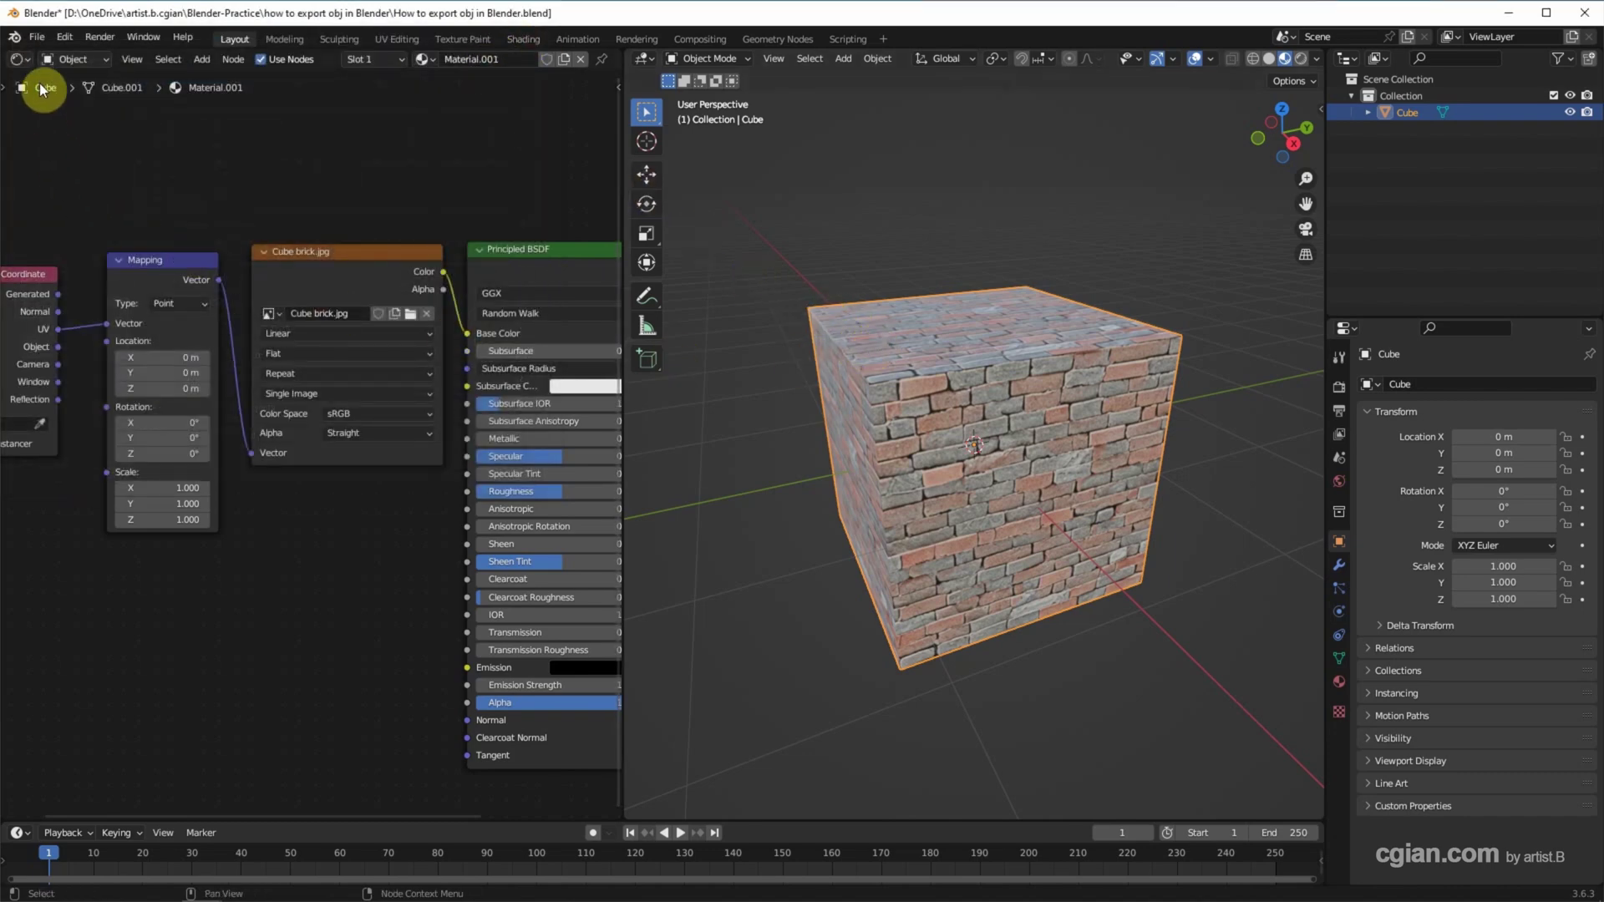
- Export the cube in Wavefront OBJ format as Cube Brick.obj, limiting the export to selected objects only
left_click(36, 42)
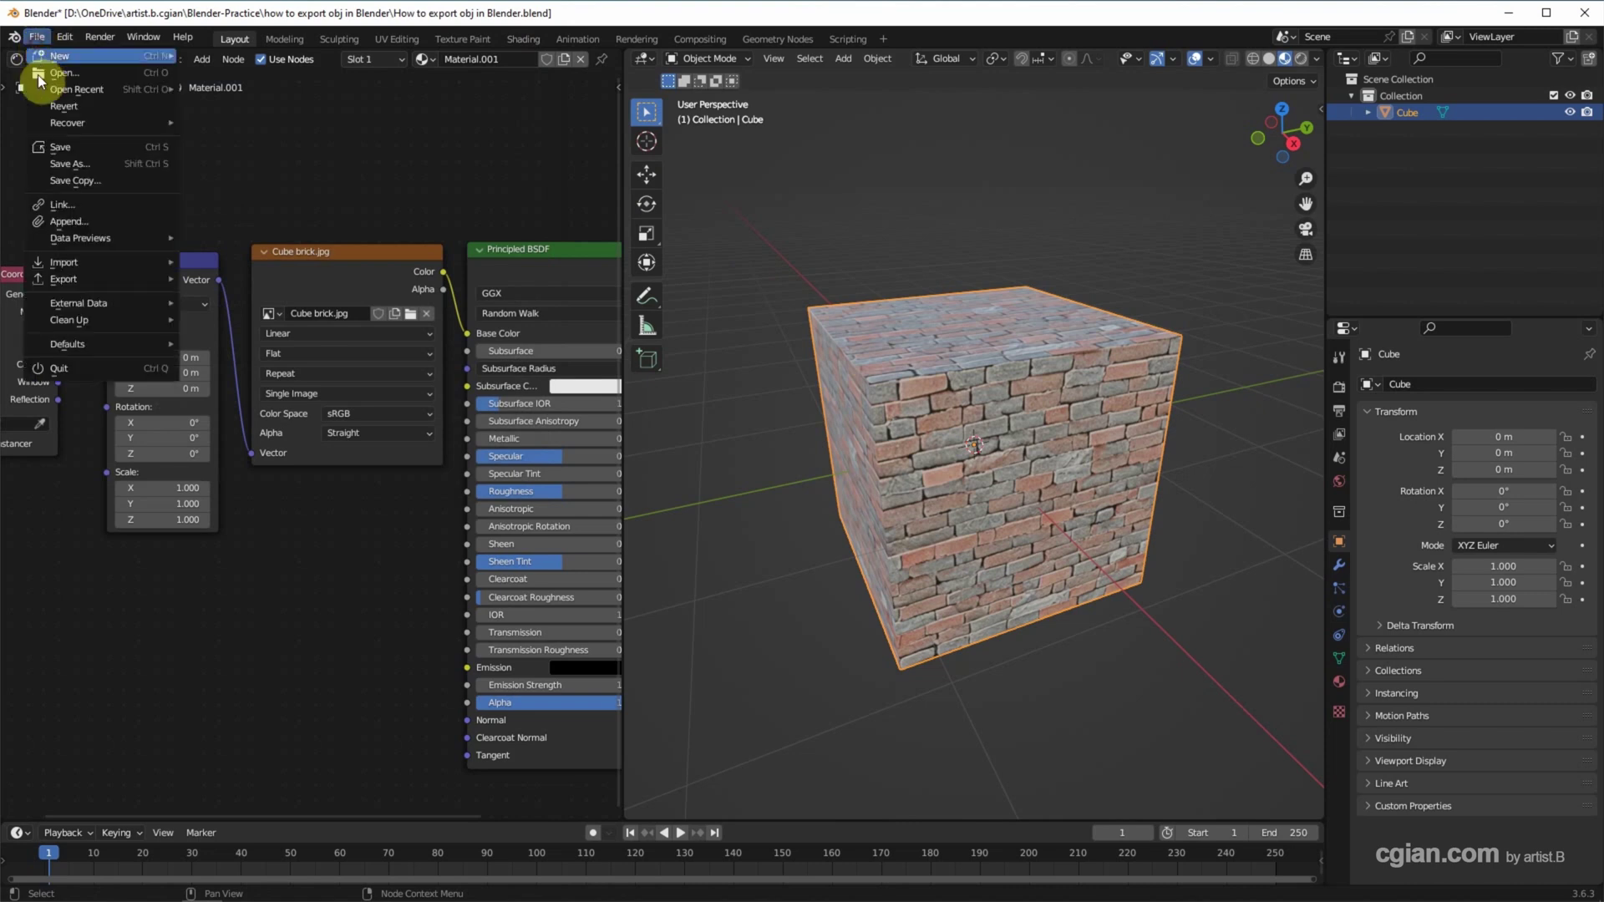
mouse_move(92, 279)
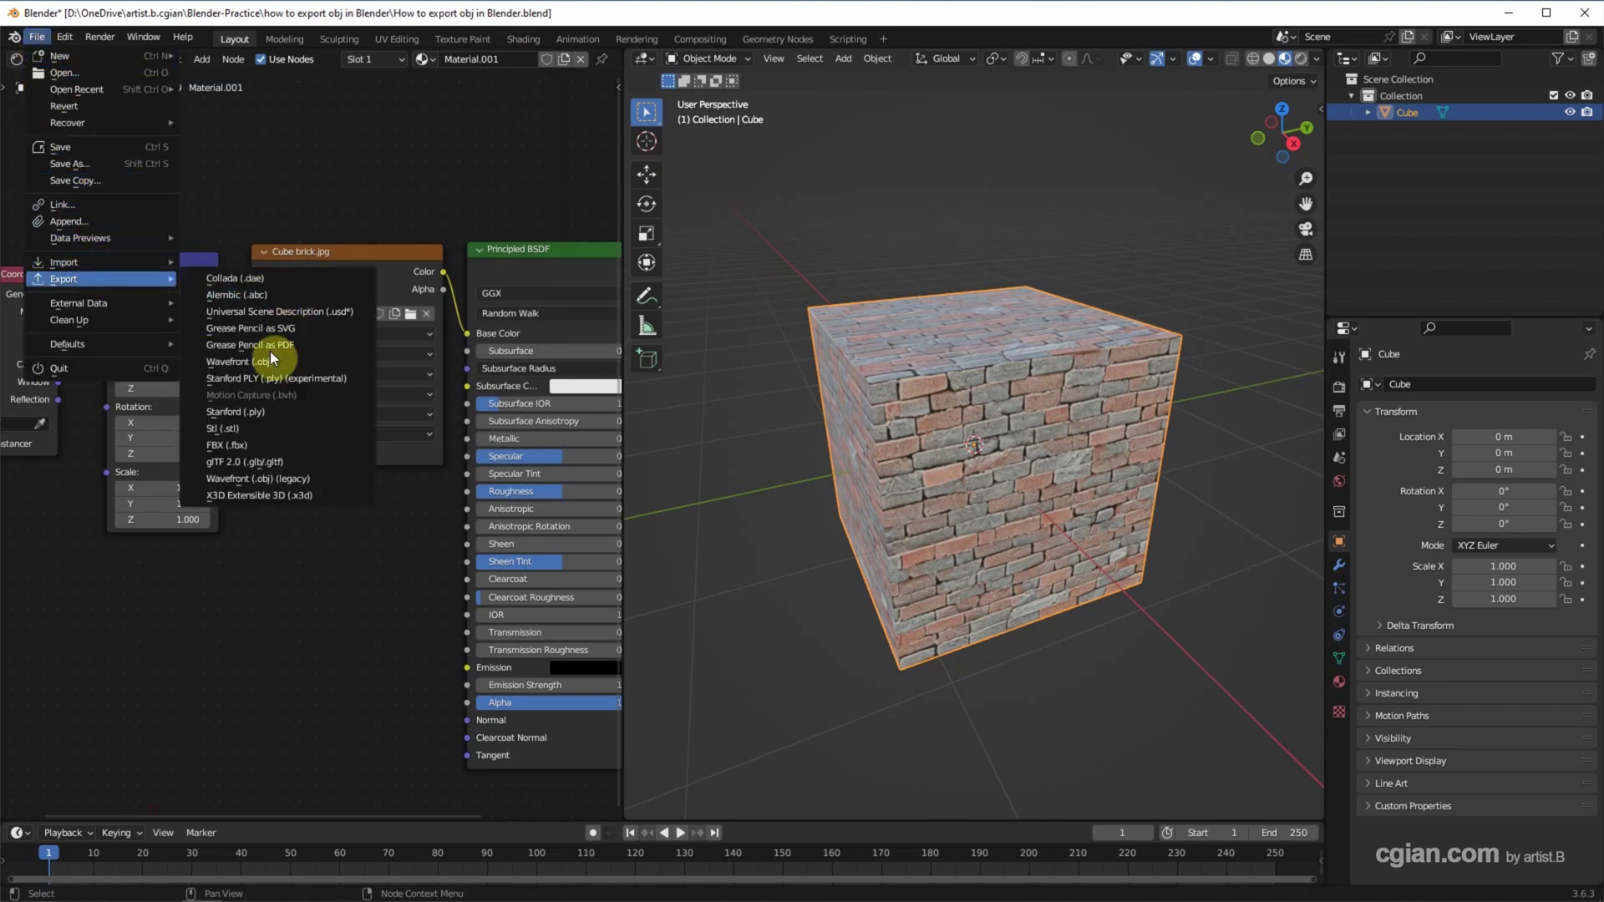
left_click(326, 362)
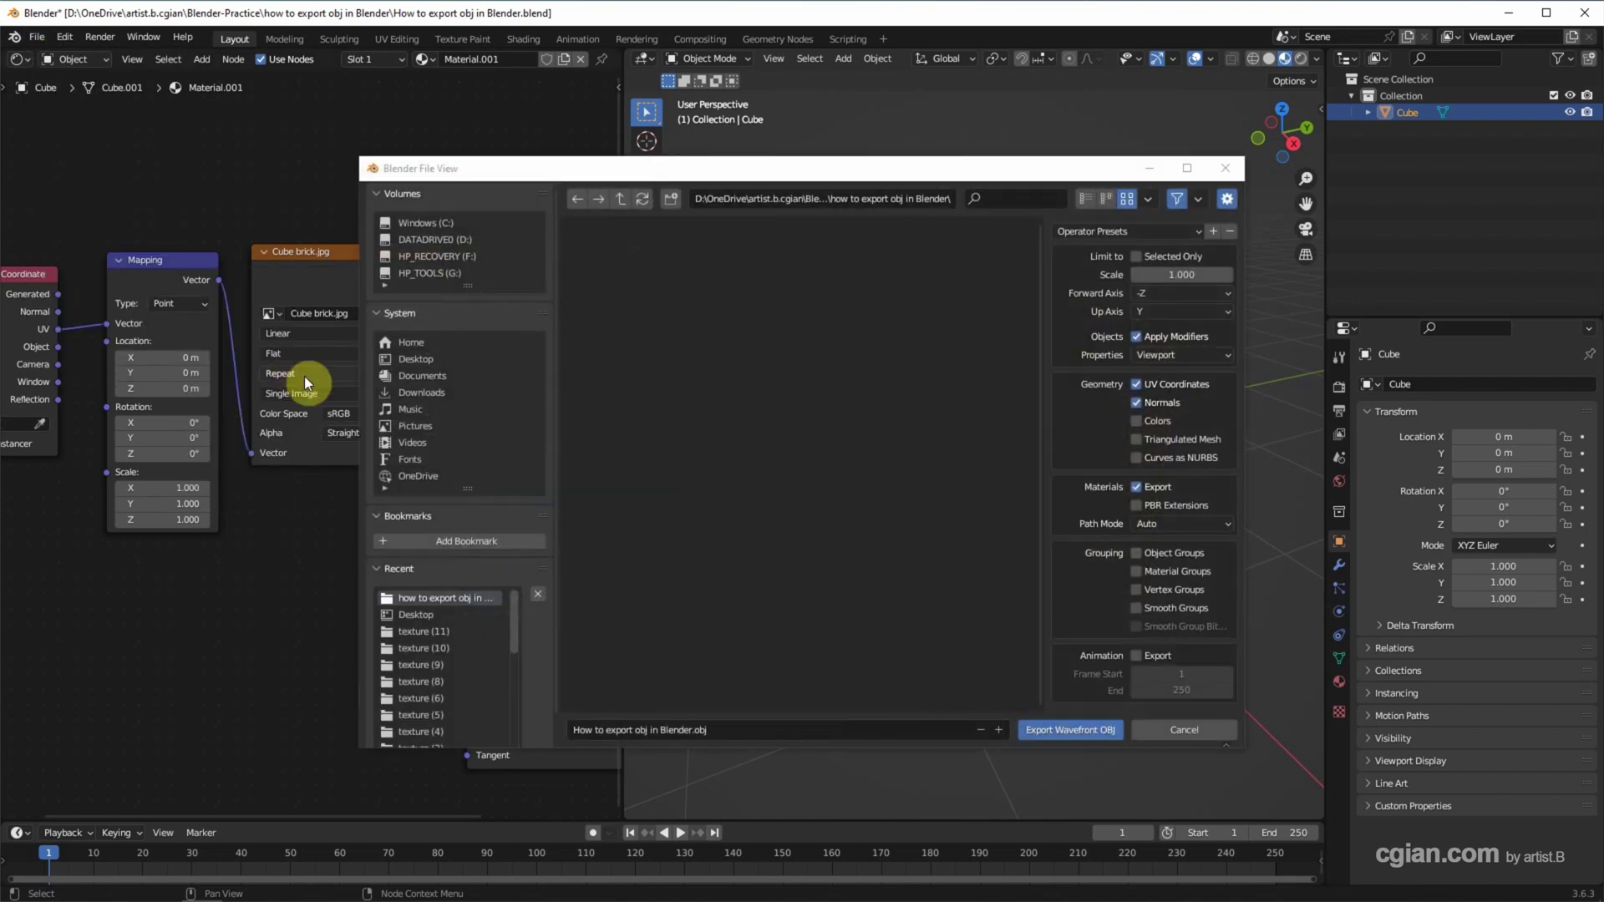
left_click(663, 730)
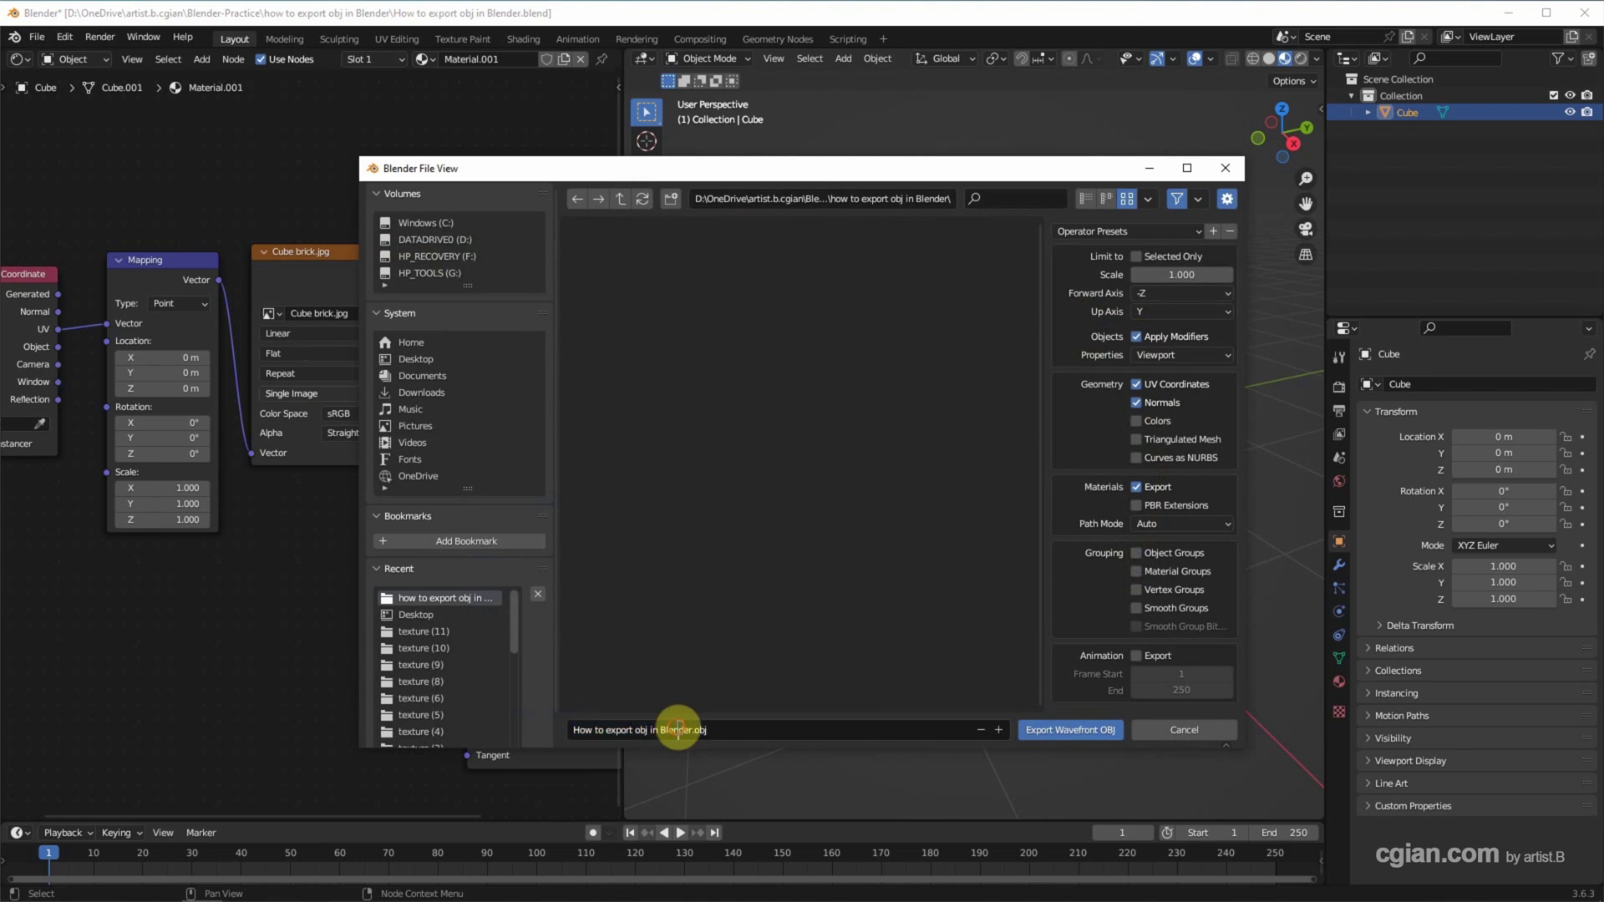
left_click_drag(690, 729, 556, 727)
key("BackSpace")
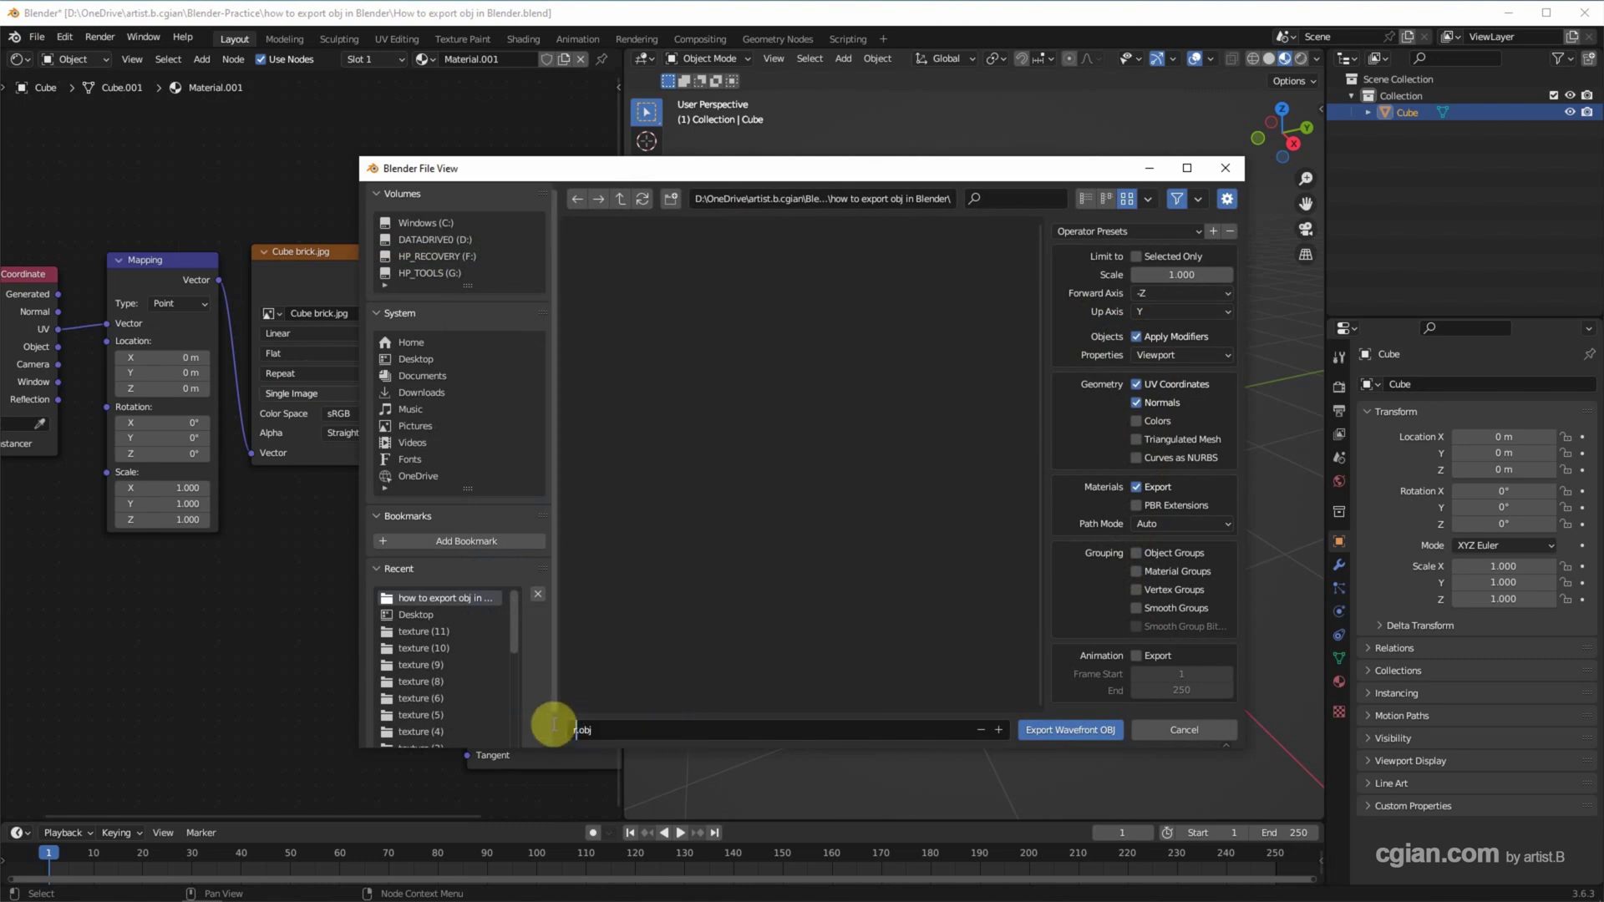
type("Cube Brick")
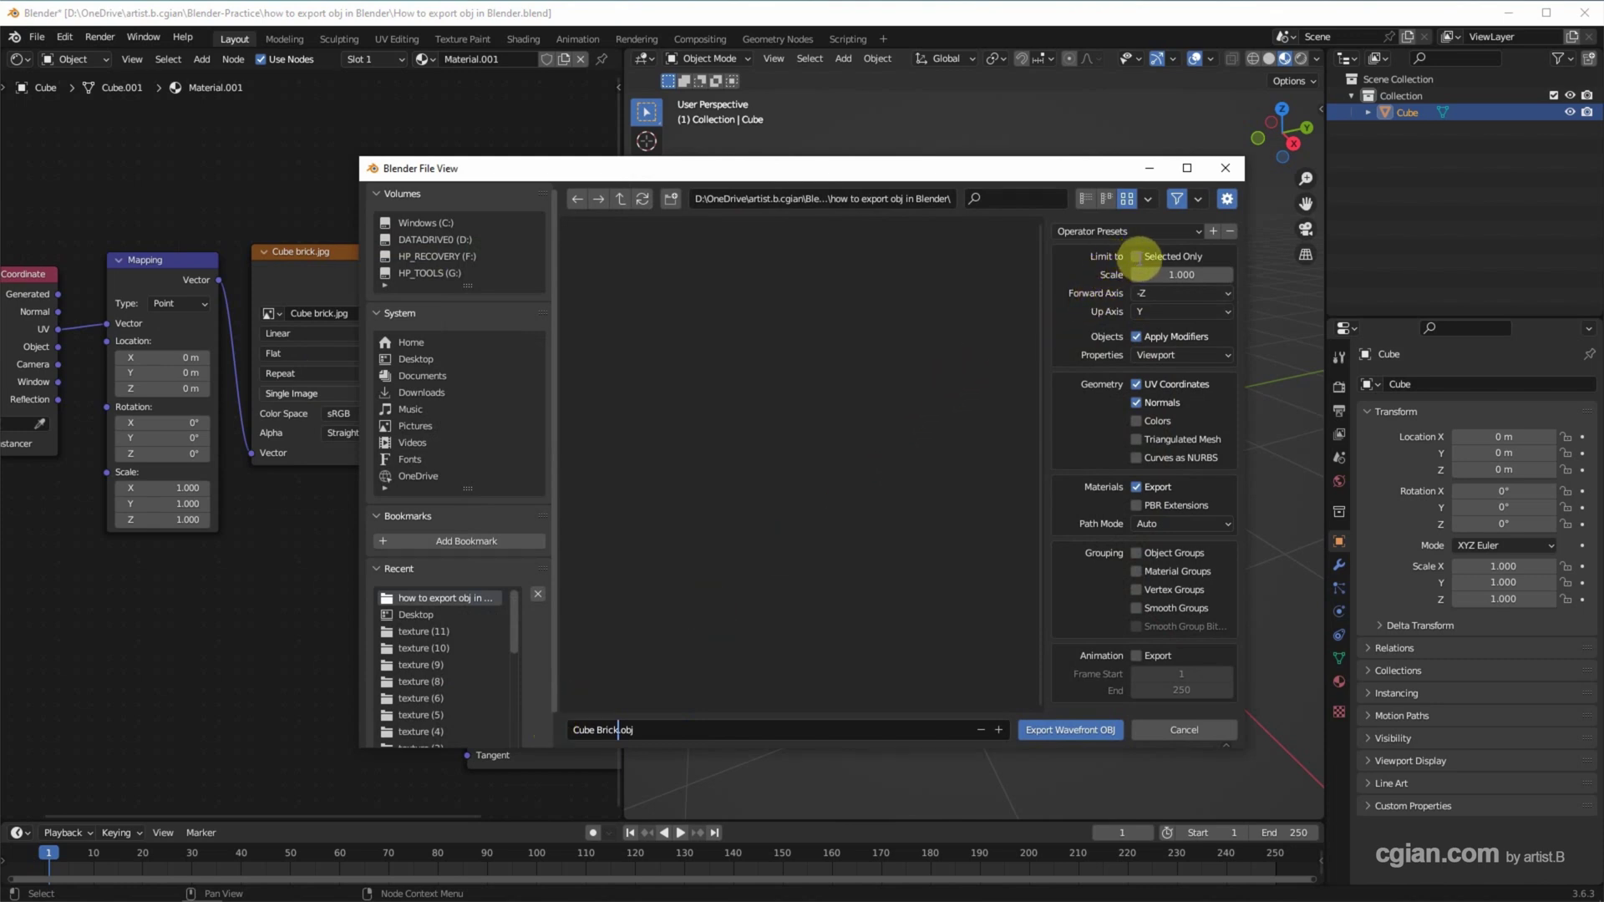
left_click(1136, 257)
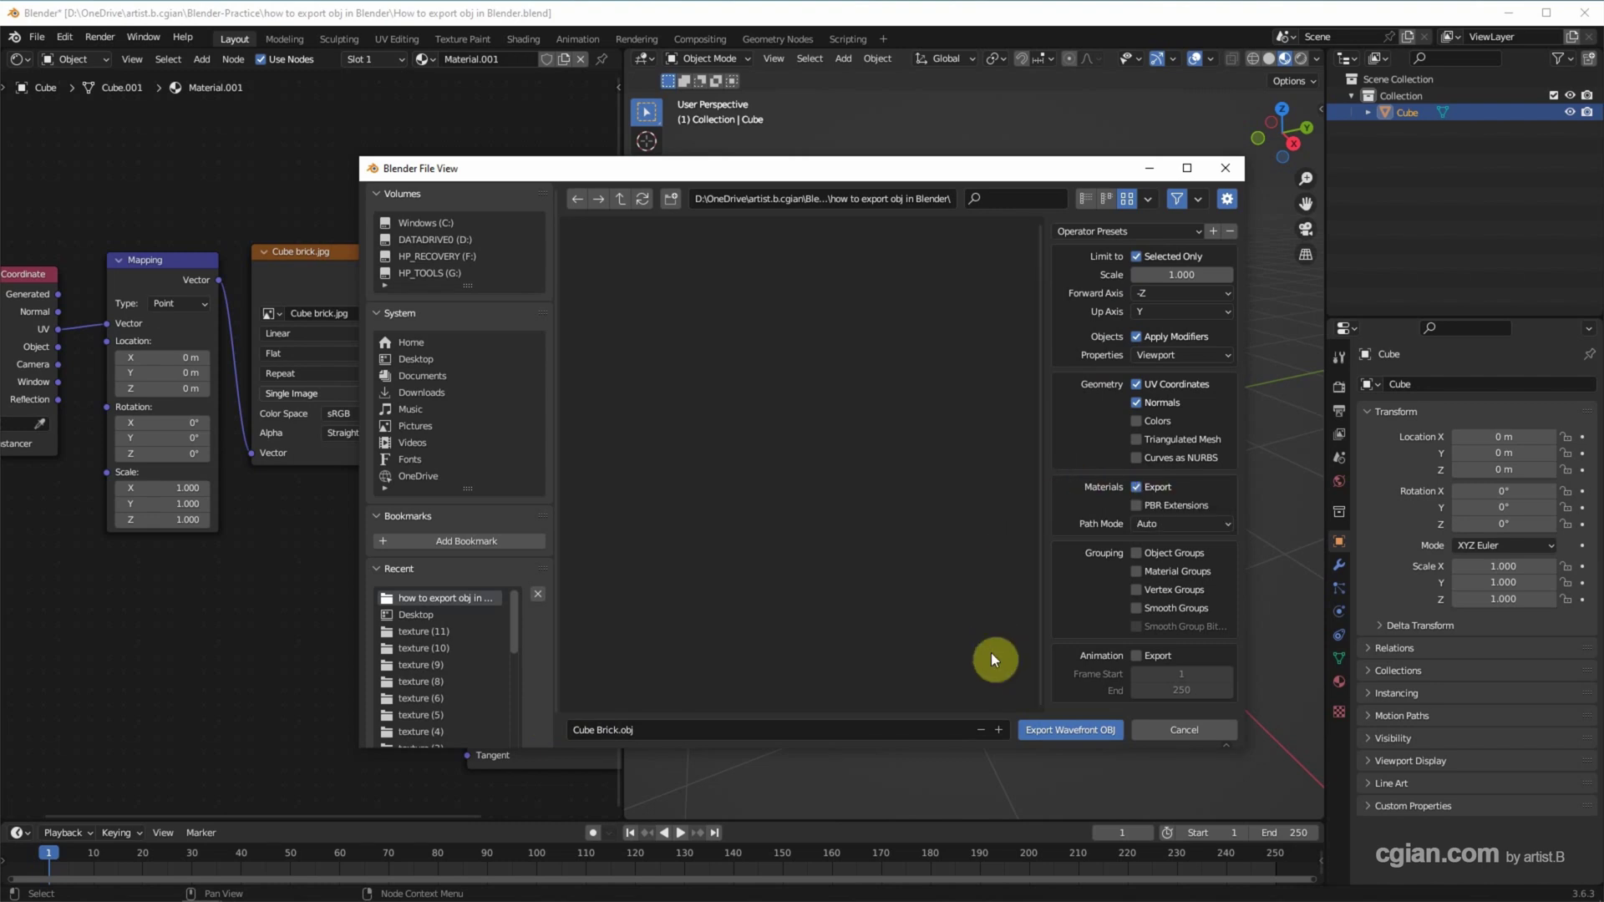
left_click(1038, 729)
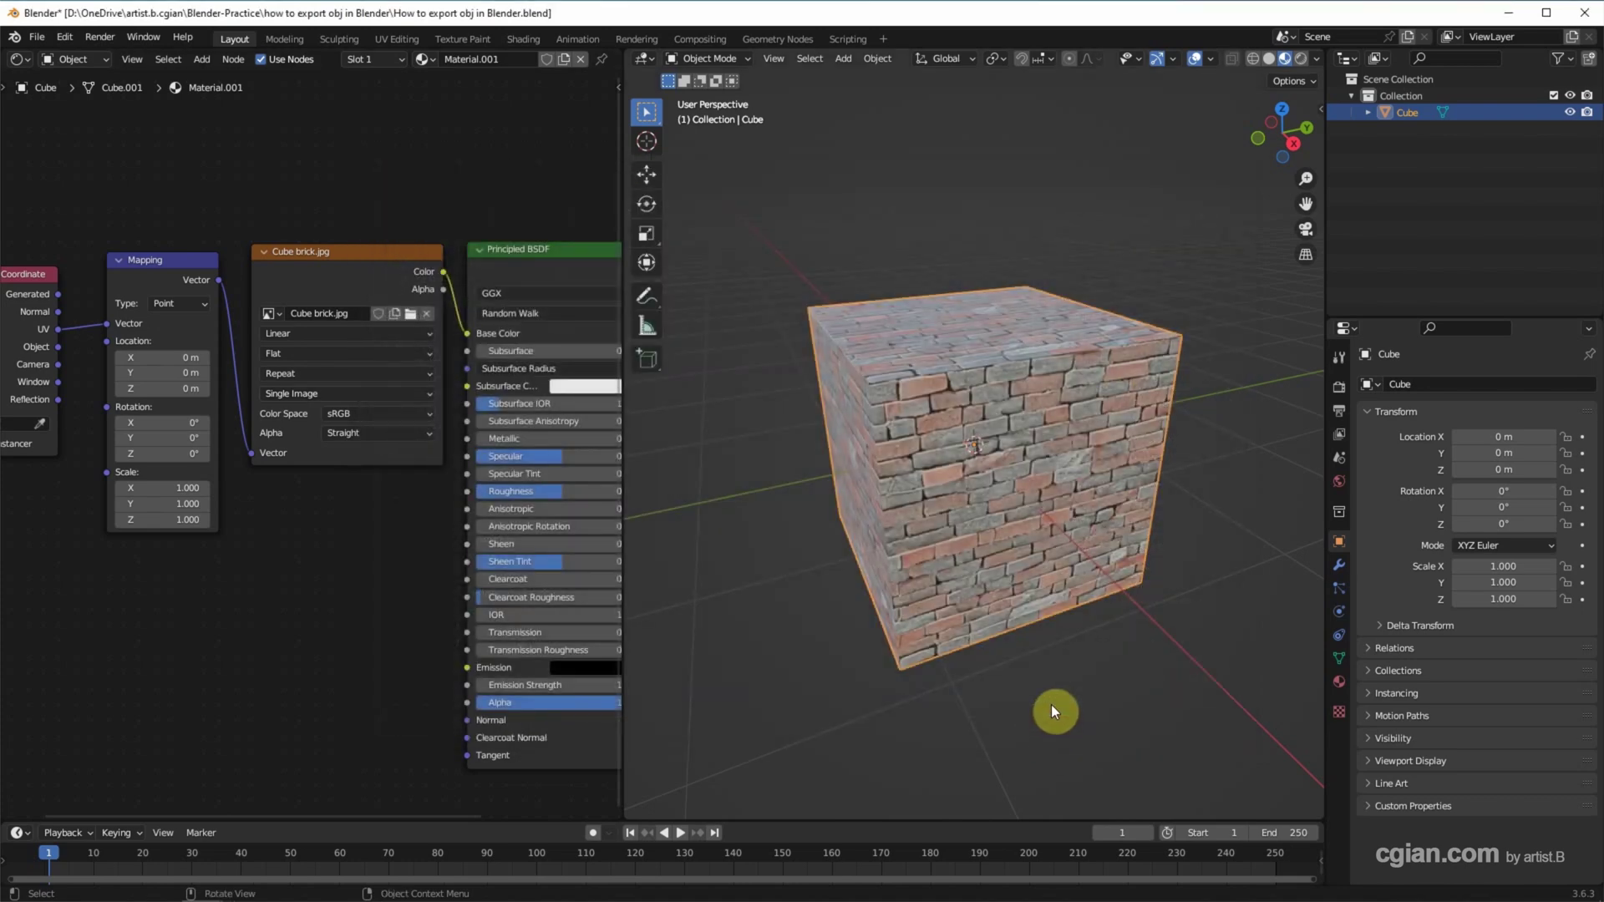
- Switch to File Explorer and open the exported Cube Brick.obj in 3D Viewer to check the model
left_click(78, 890)
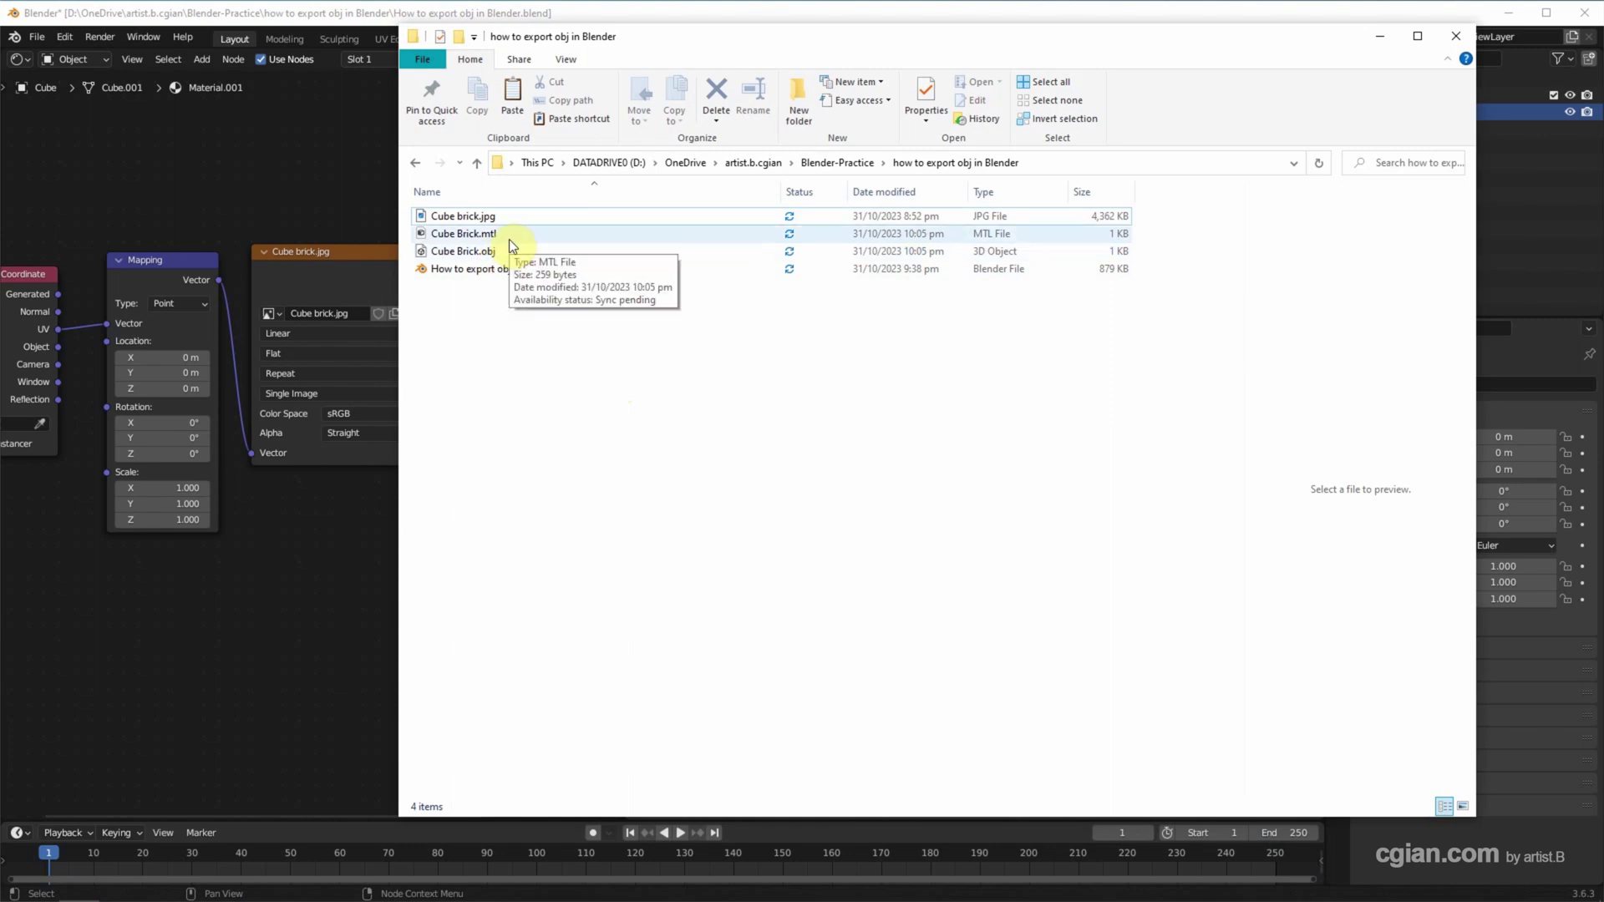
left_click(498, 253)
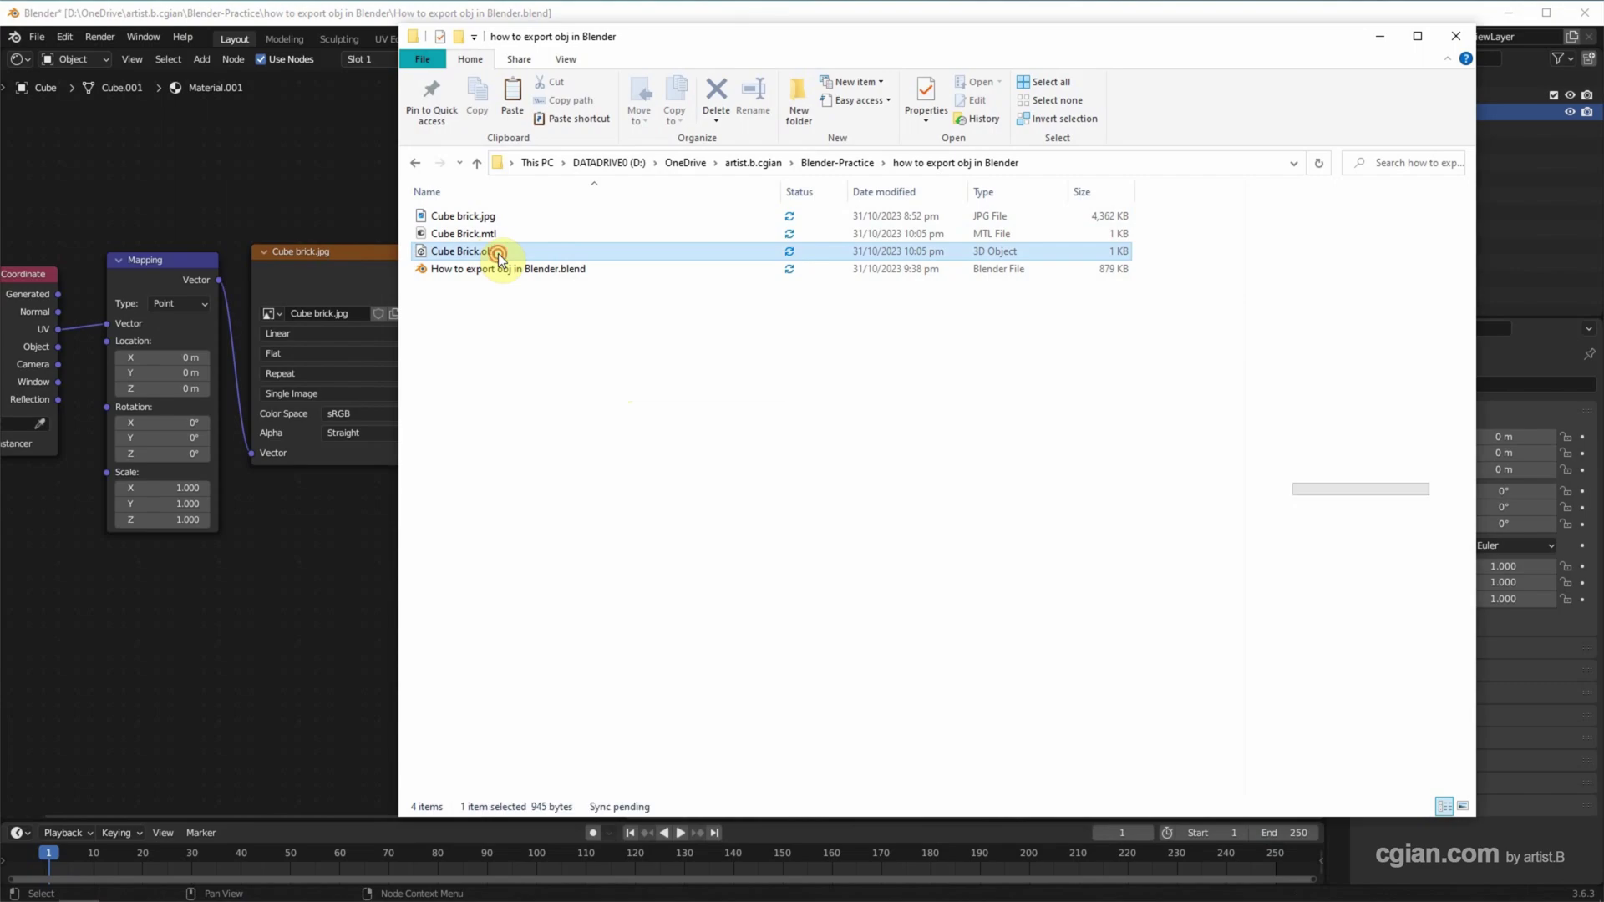
double_click(499, 253)
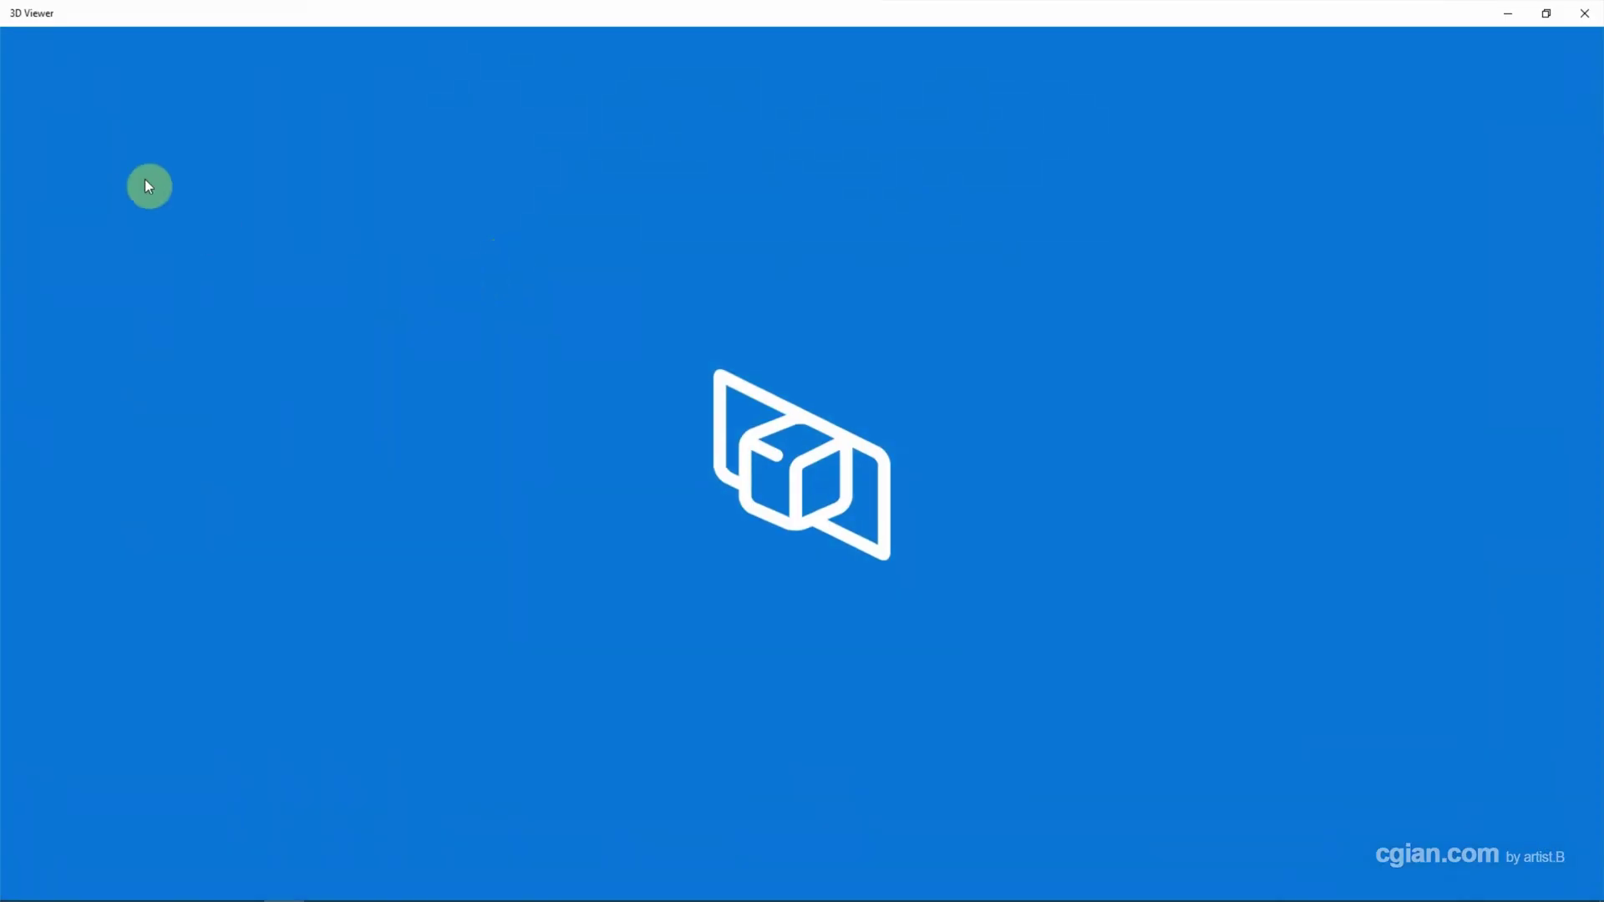